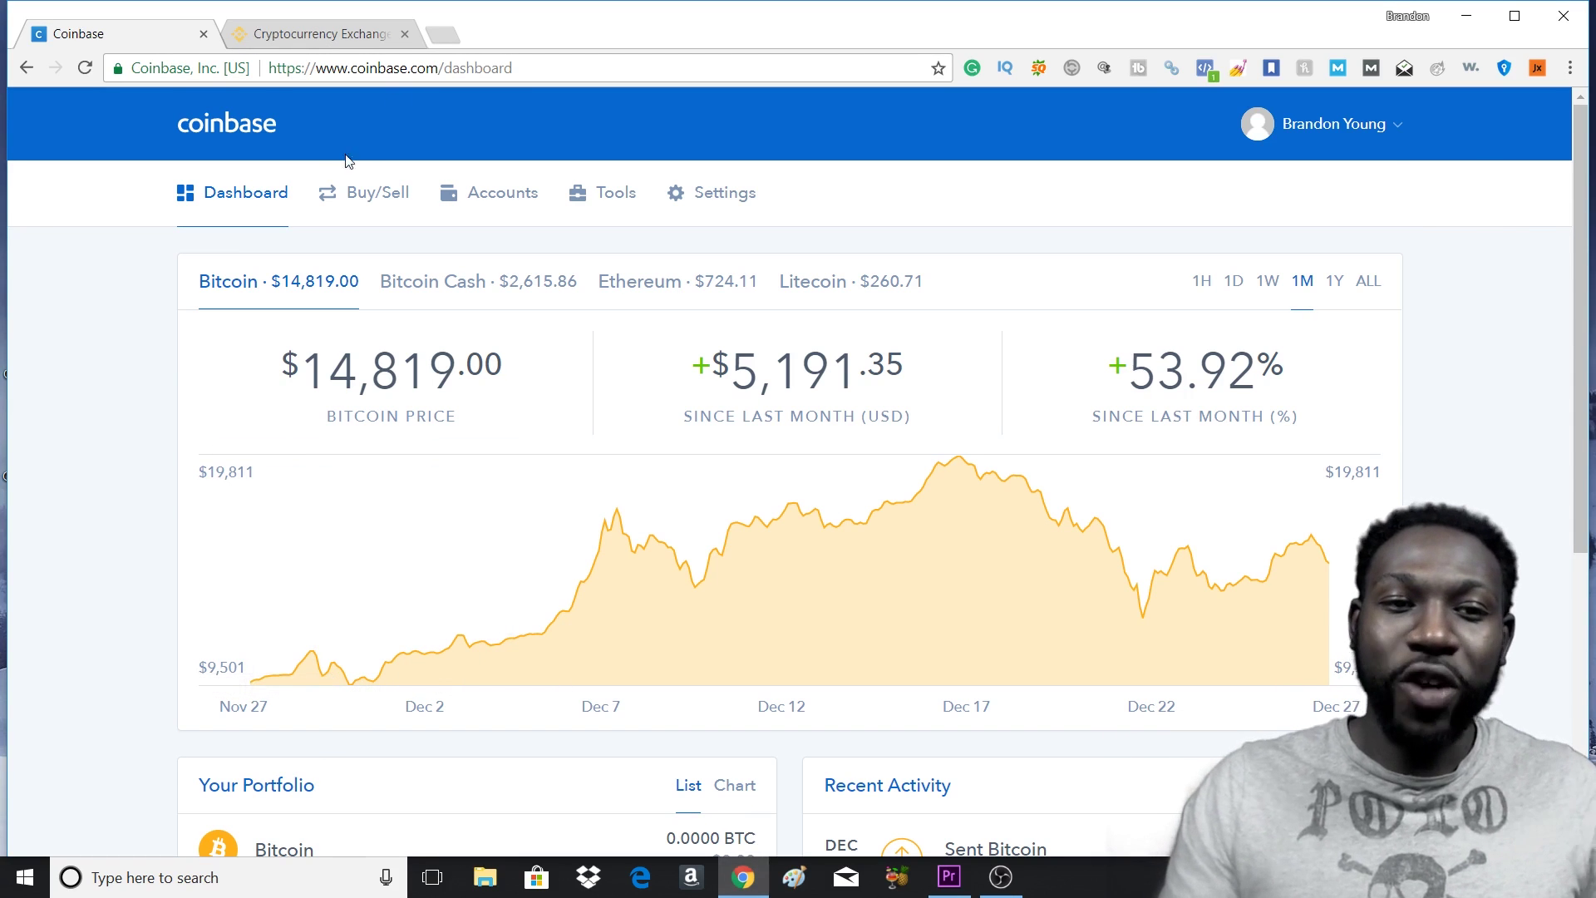
In Coinbase, view the Buy/Sell page, then the Accounts list of BTC, BCH, ETH and LTC wallets.
left_click(365, 207)
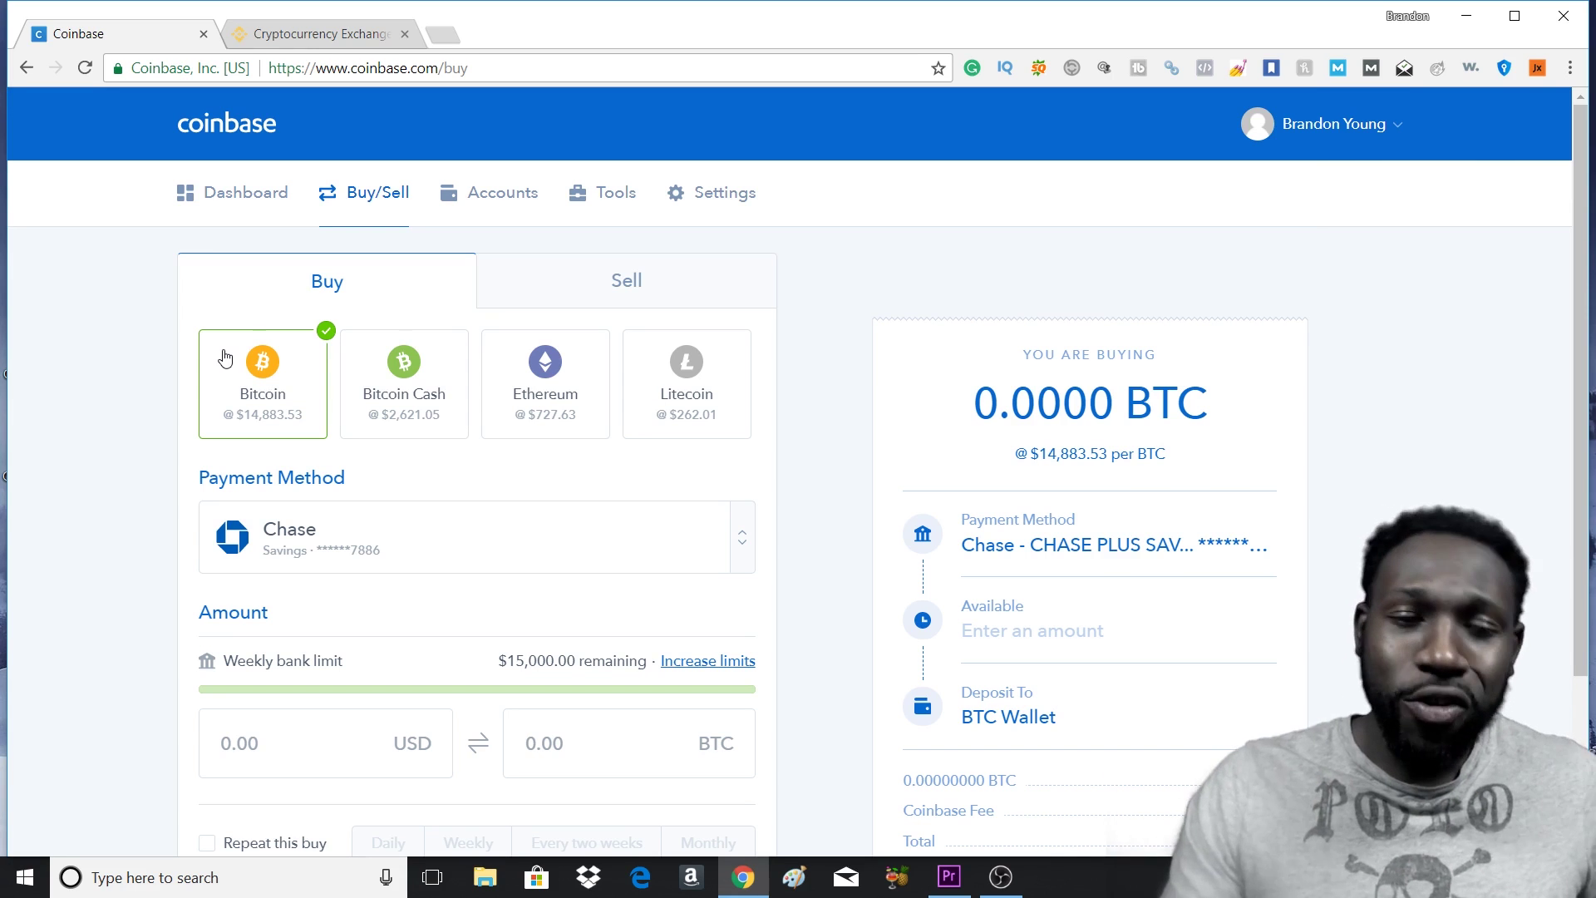
left_click(493, 207)
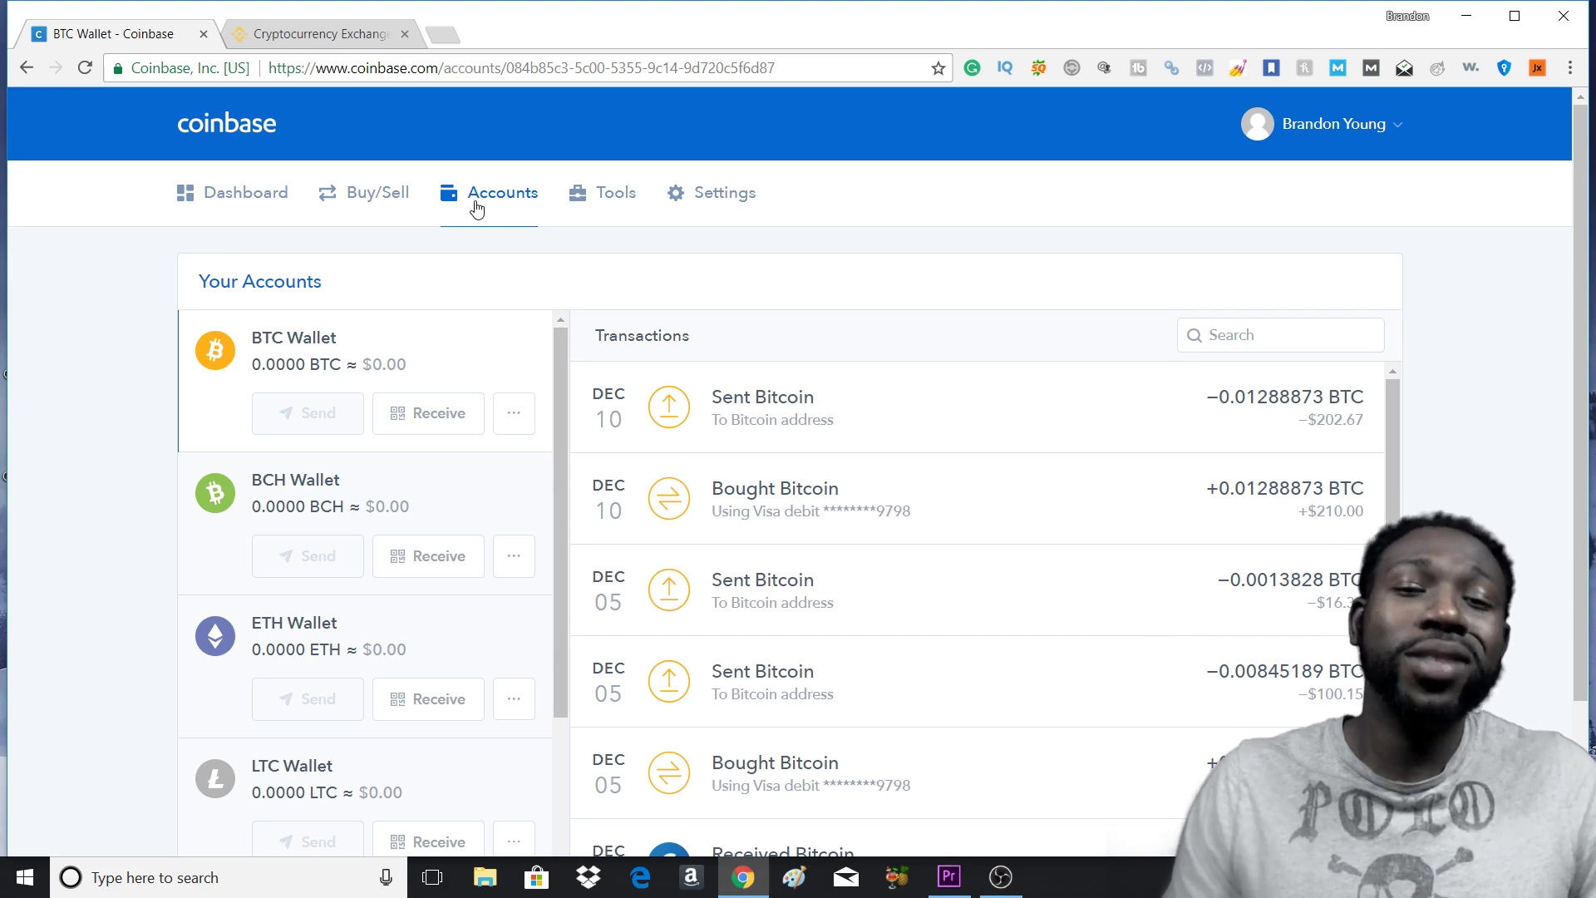
Switch to the Binance exchange tab, showing its home page and BTC Markets price list.
left_click(291, 38)
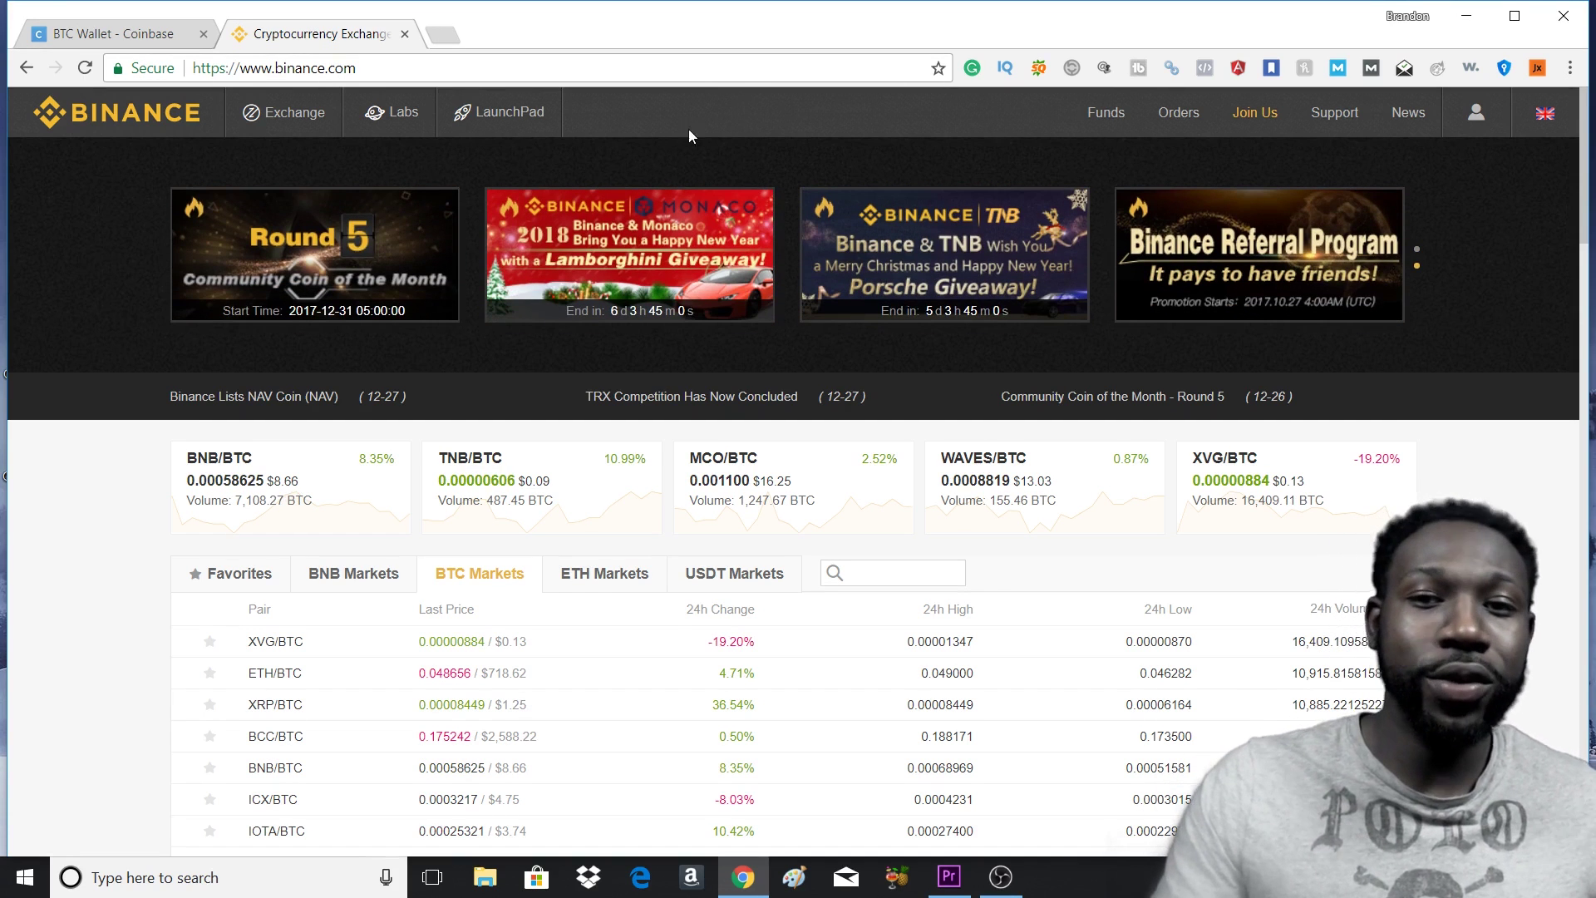
mouse_move(1105, 120)
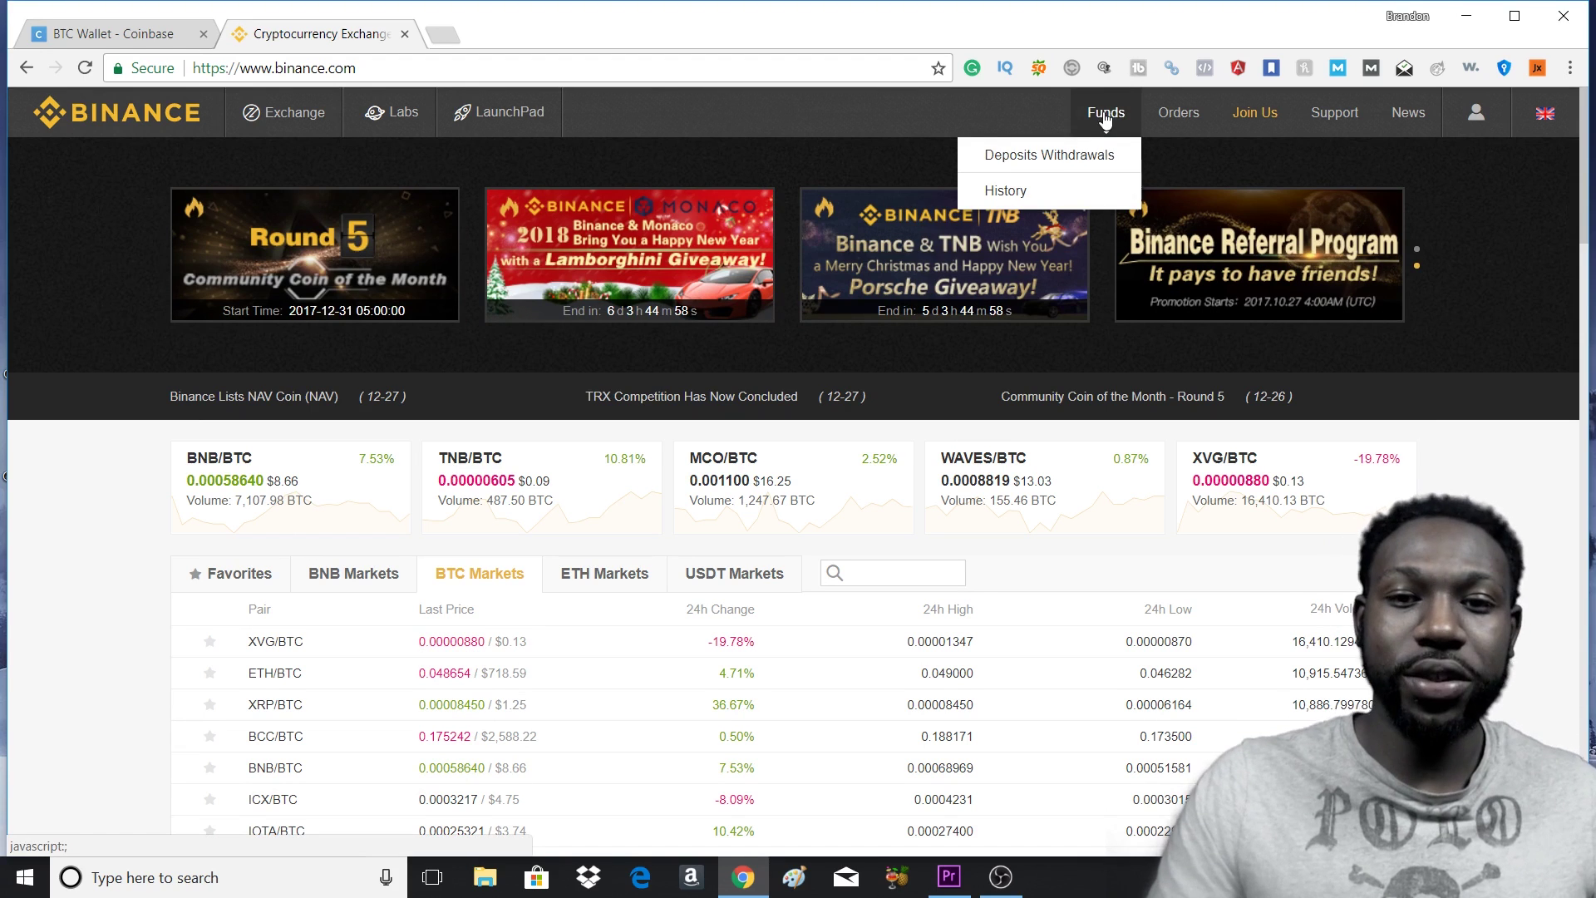
Open Funds > Deposits & Withdrawals and scan the coin balances, led by 237.2145 Verge.
left_click(1057, 163)
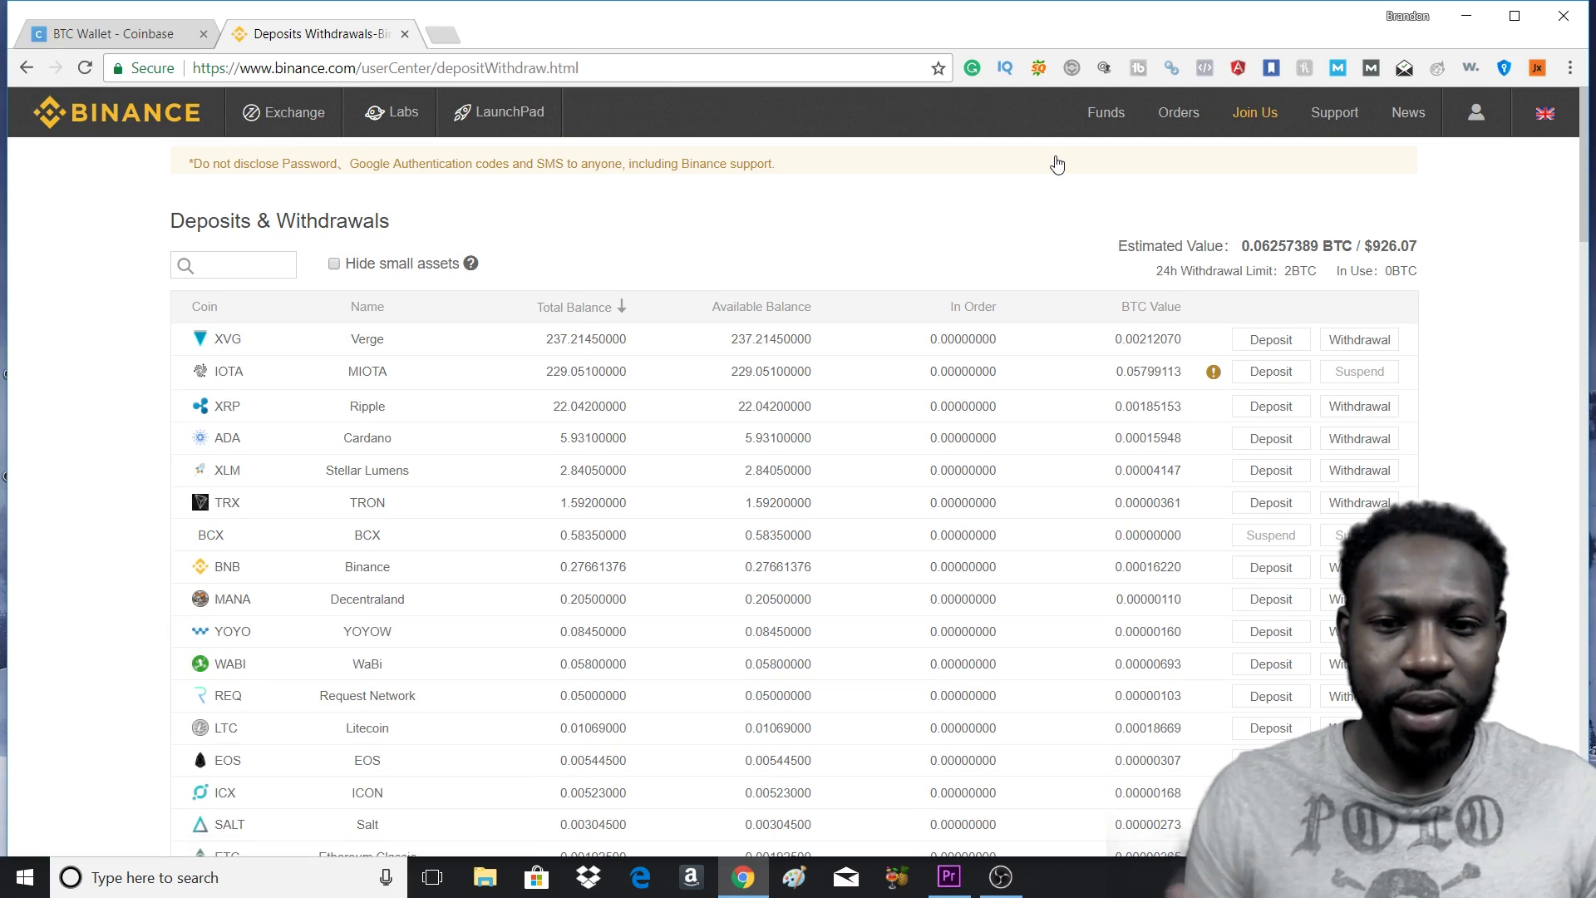
scroll(820, 346, "down", 1)
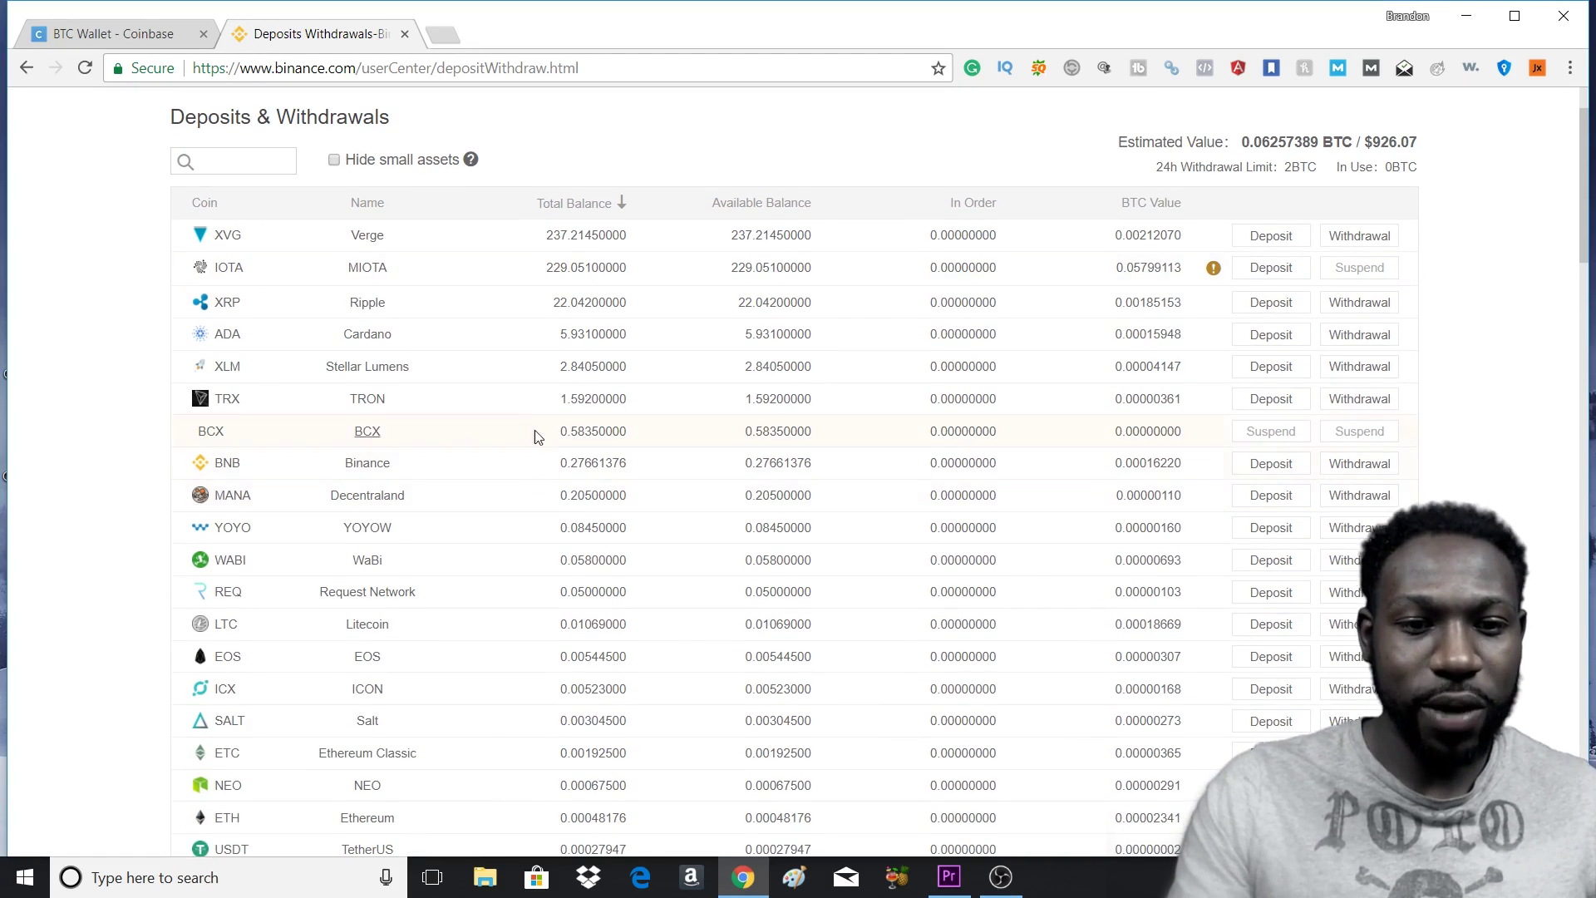
scroll(498, 449, "down", 2)
scroll(470, 462, "up", 3)
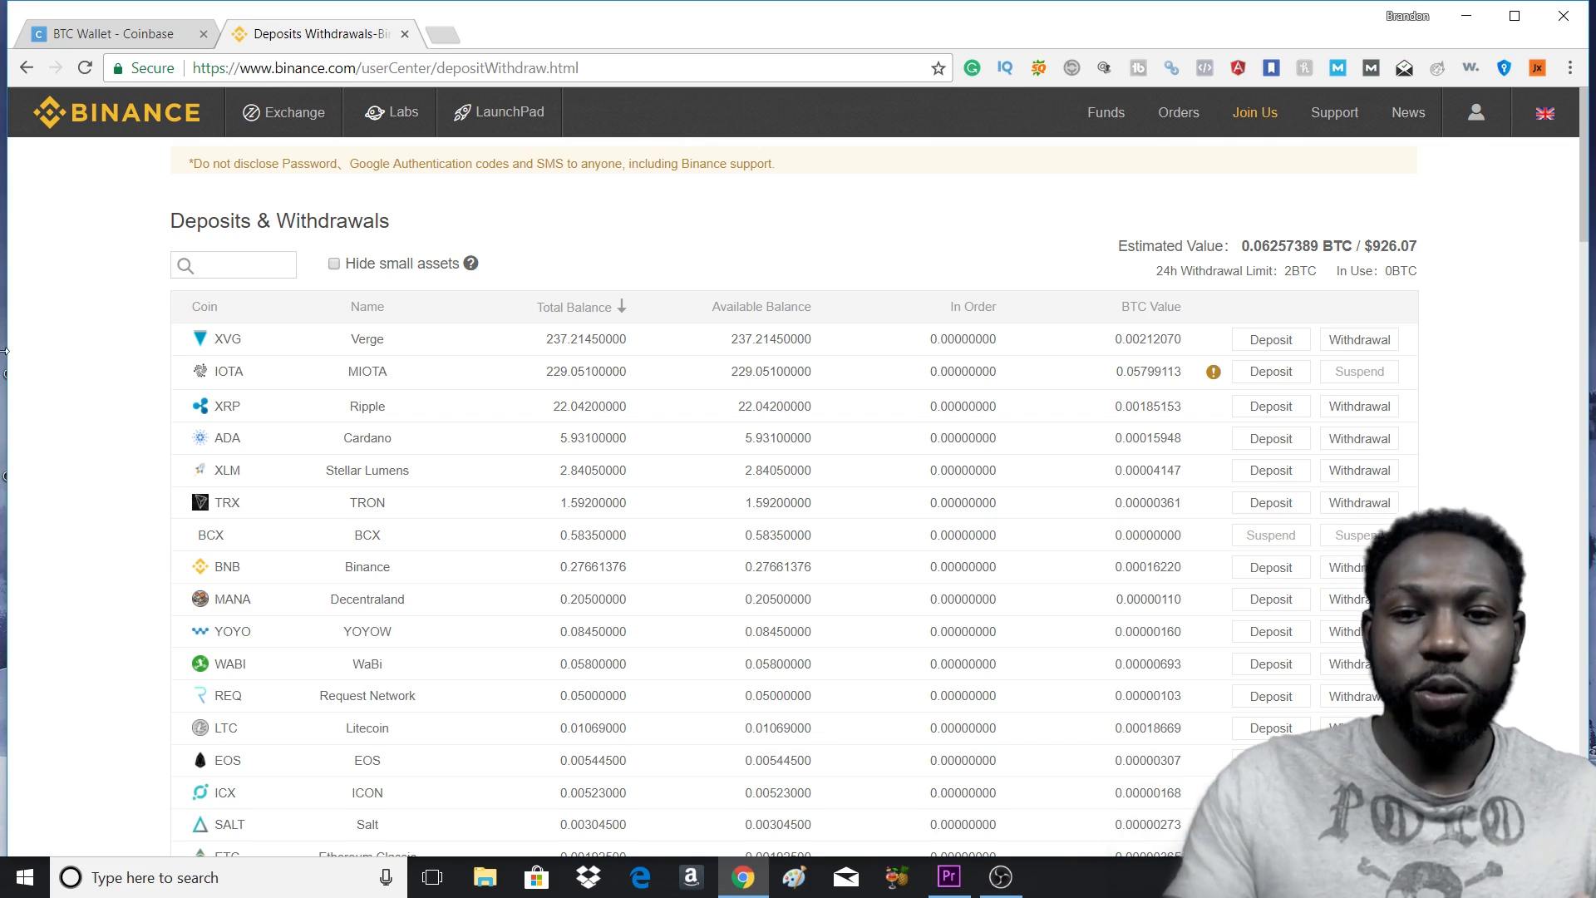
Filter the balances to btc, reveal the Bitcoin deposit address and copy it.
left_click(214, 267)
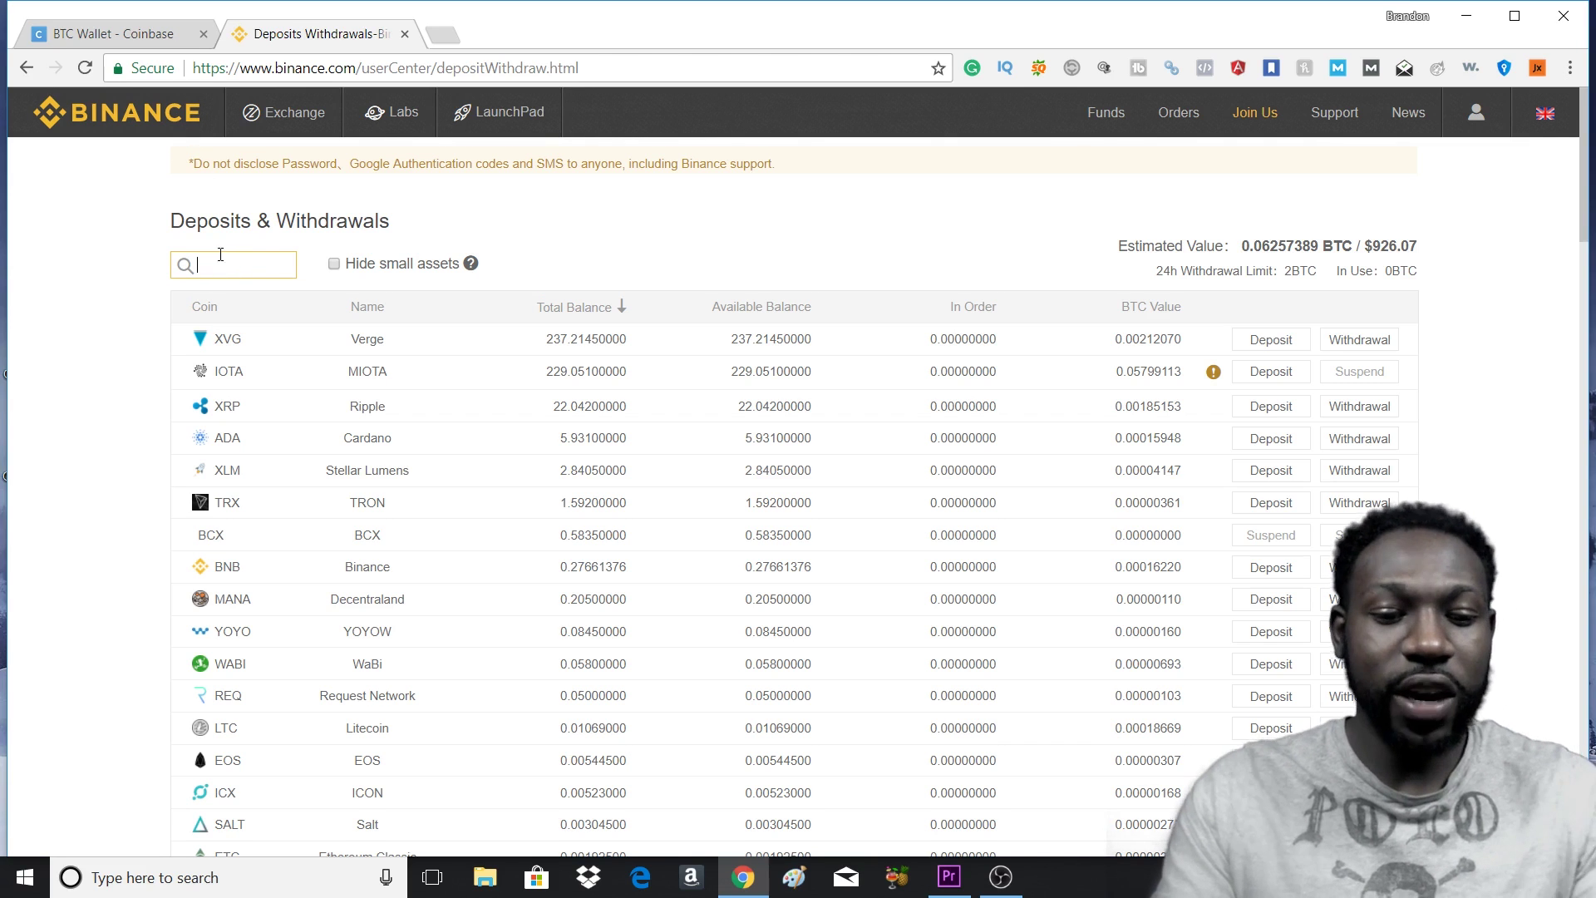
type("b")
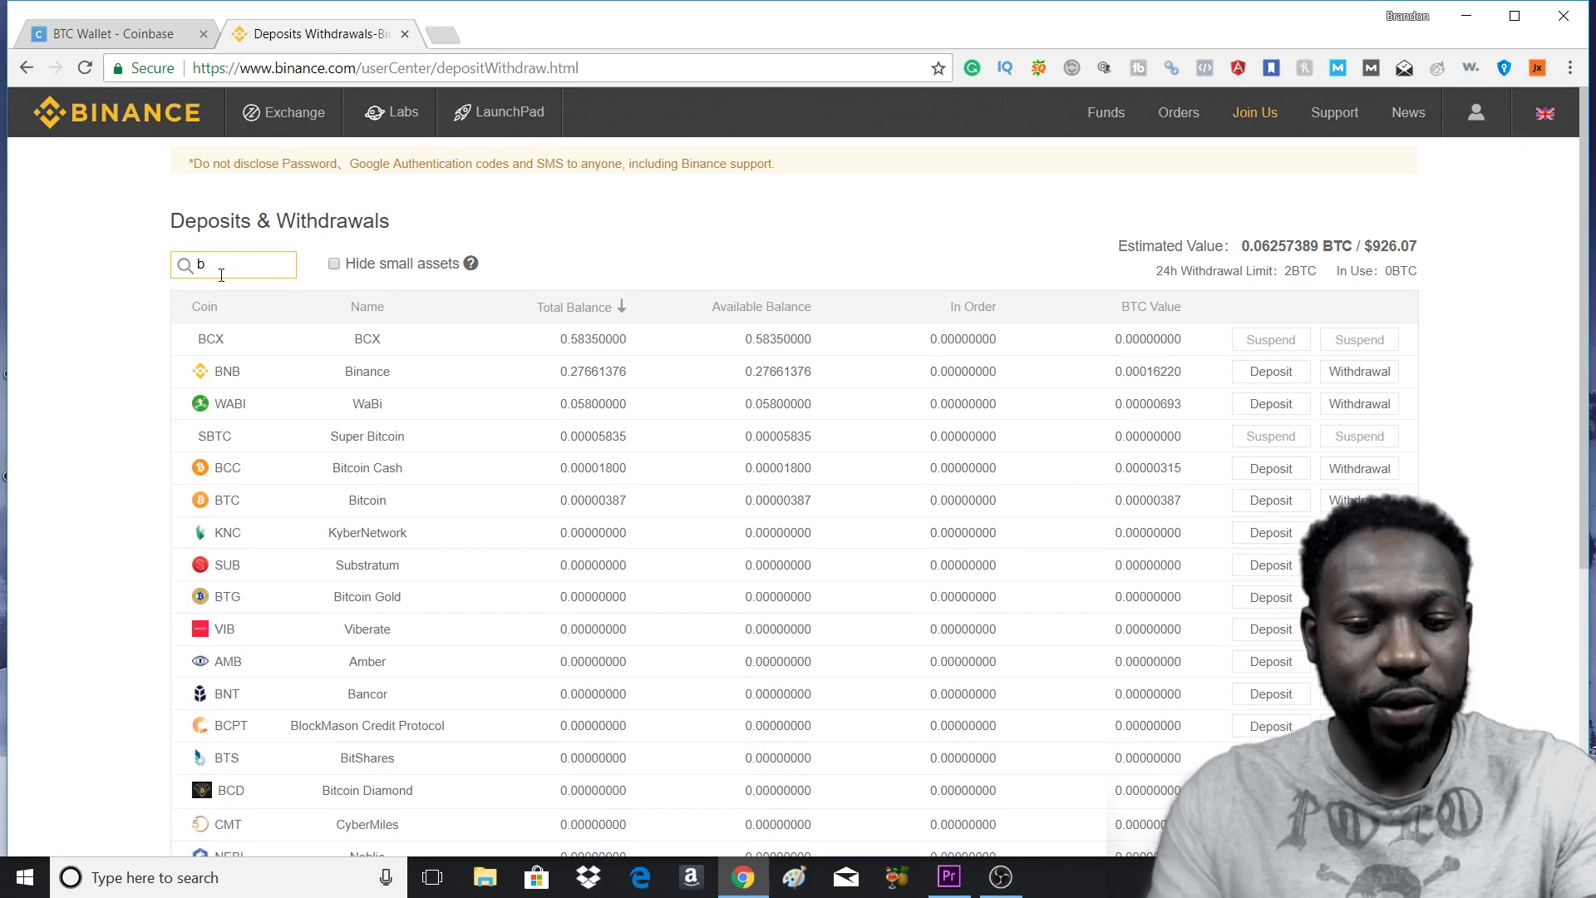
type("tc")
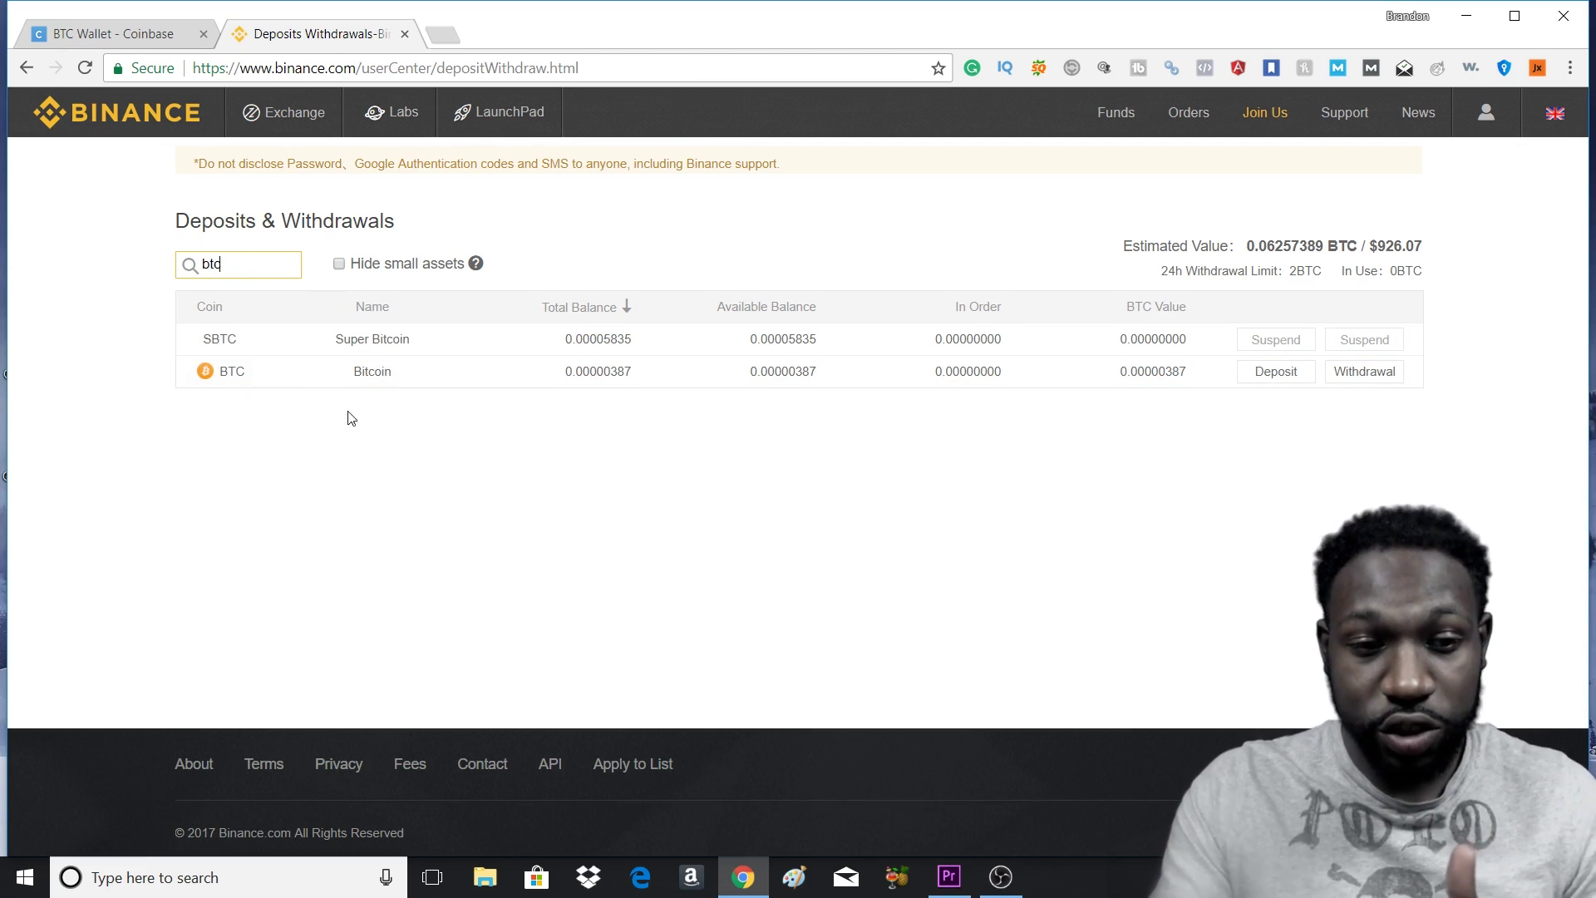
left_click(1257, 378)
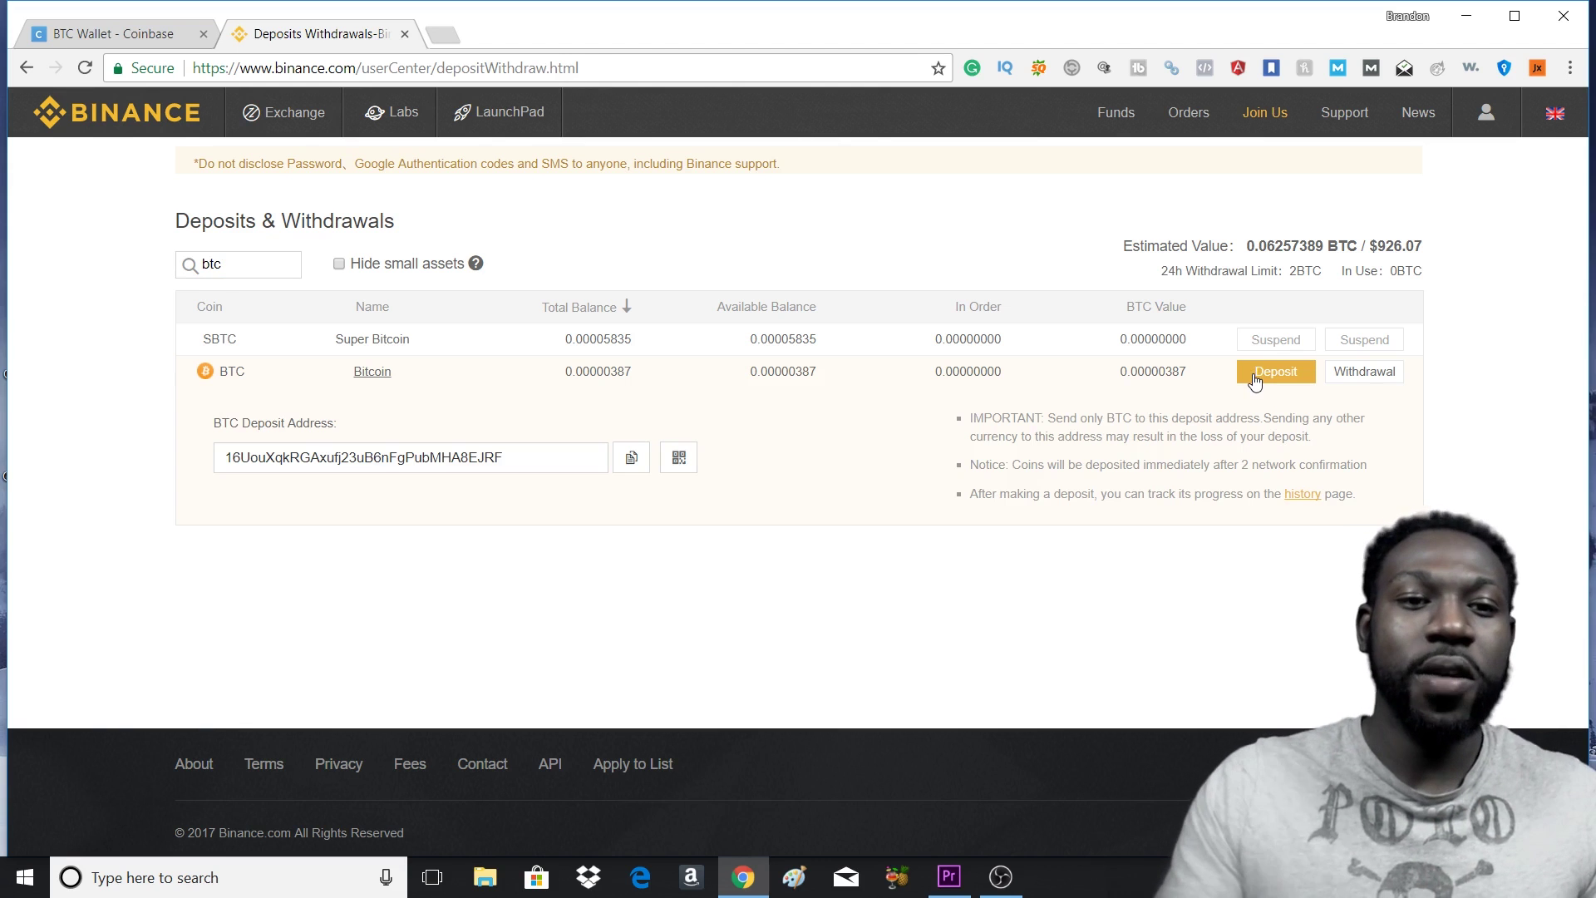
left_click(628, 472)
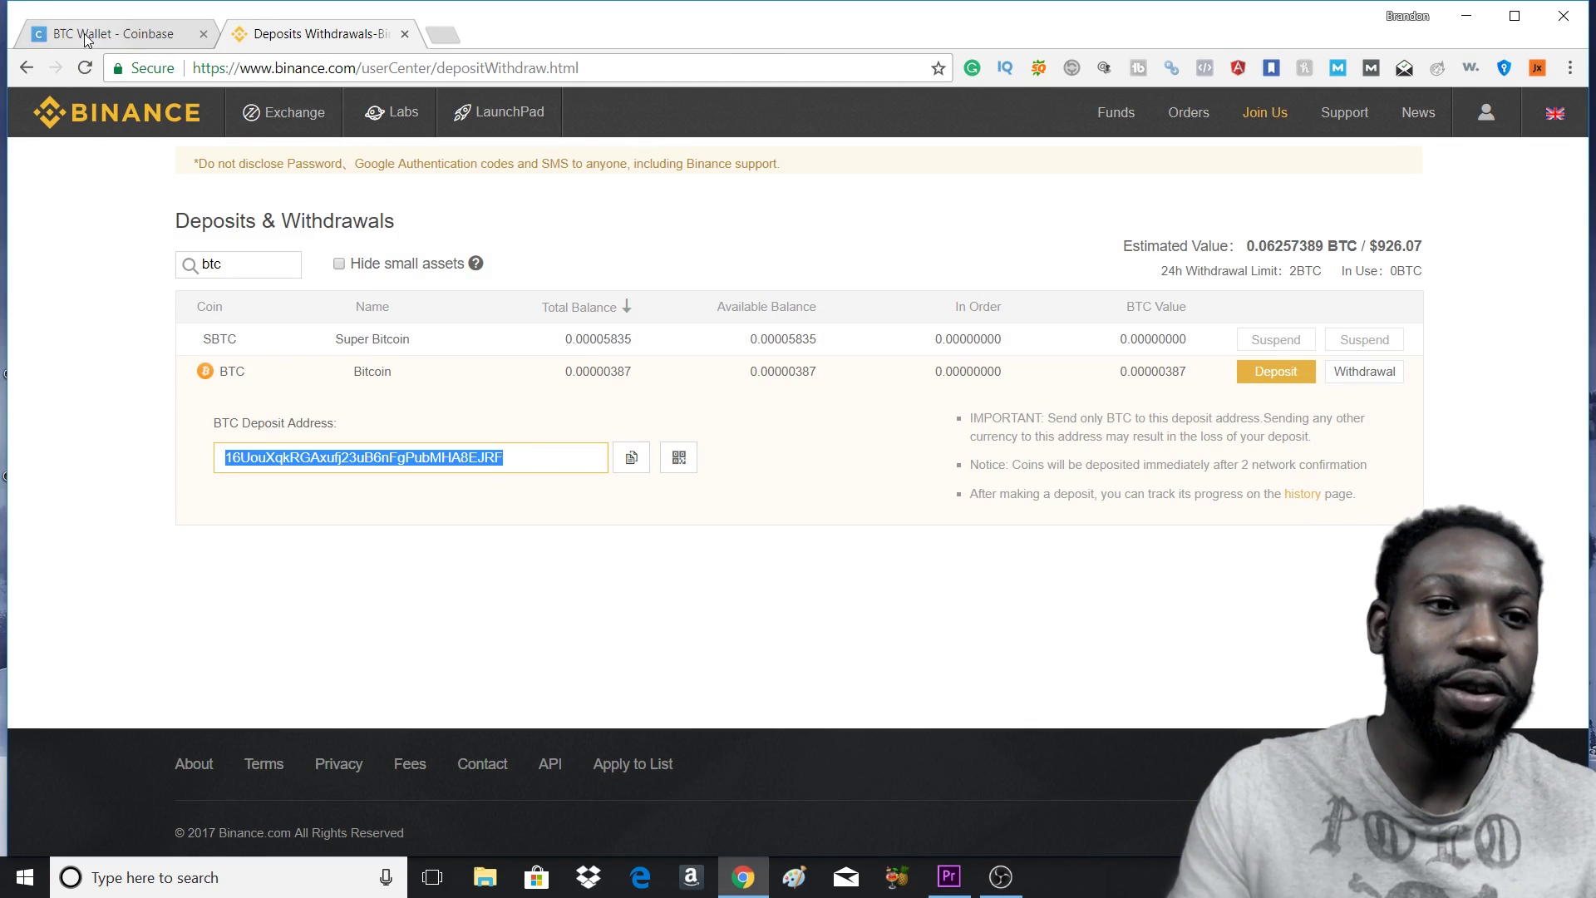
left_click(58, 35)
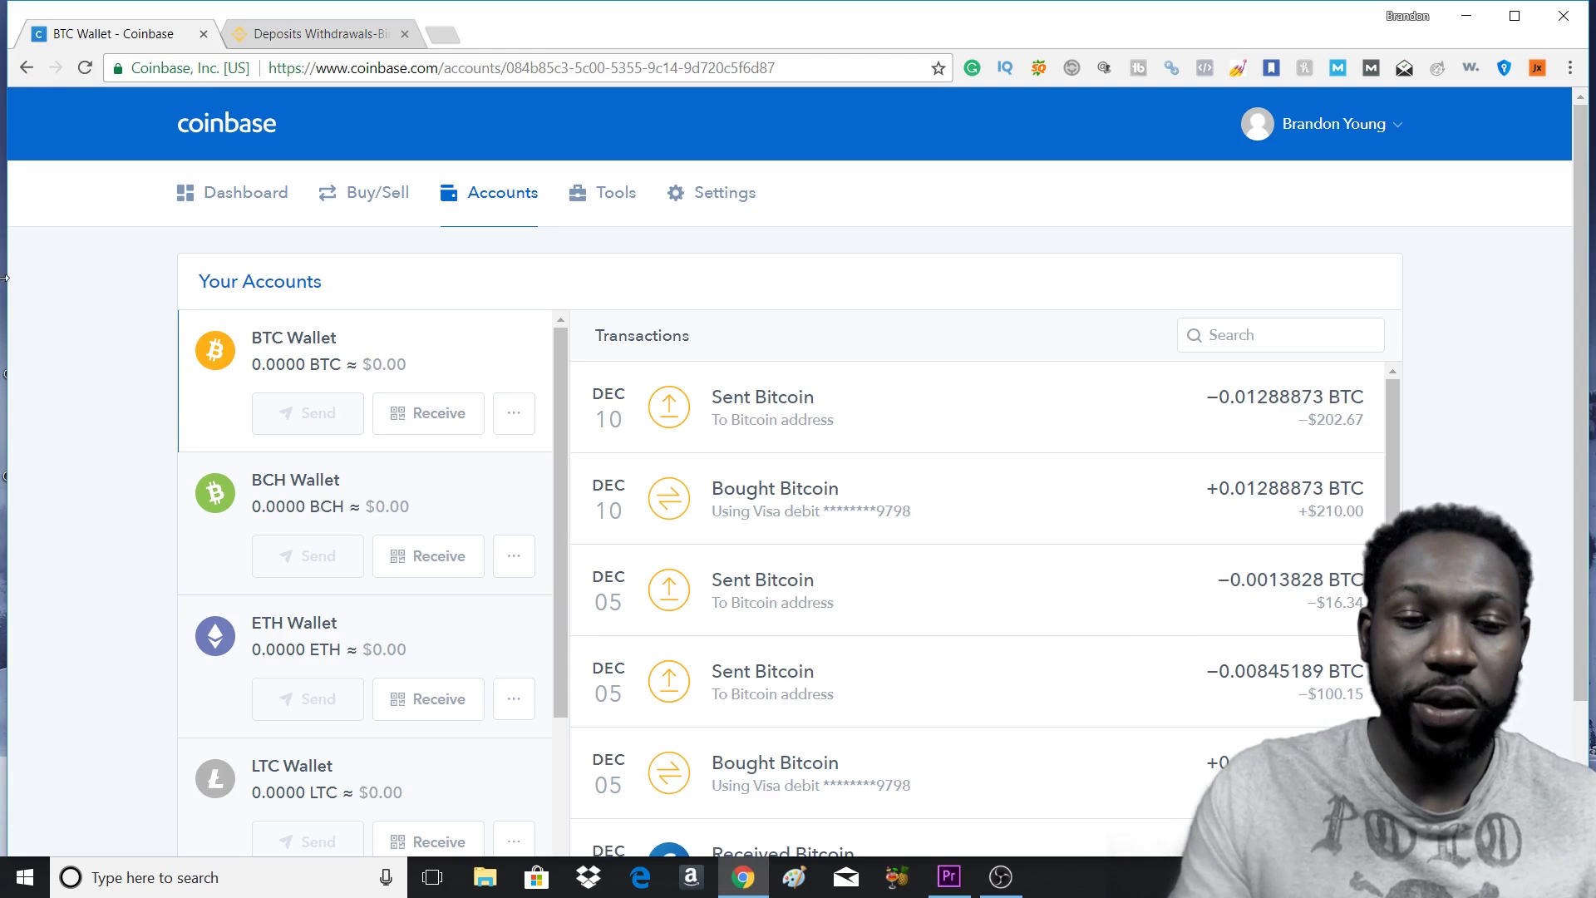
scroll(125, 429, "down", 1)
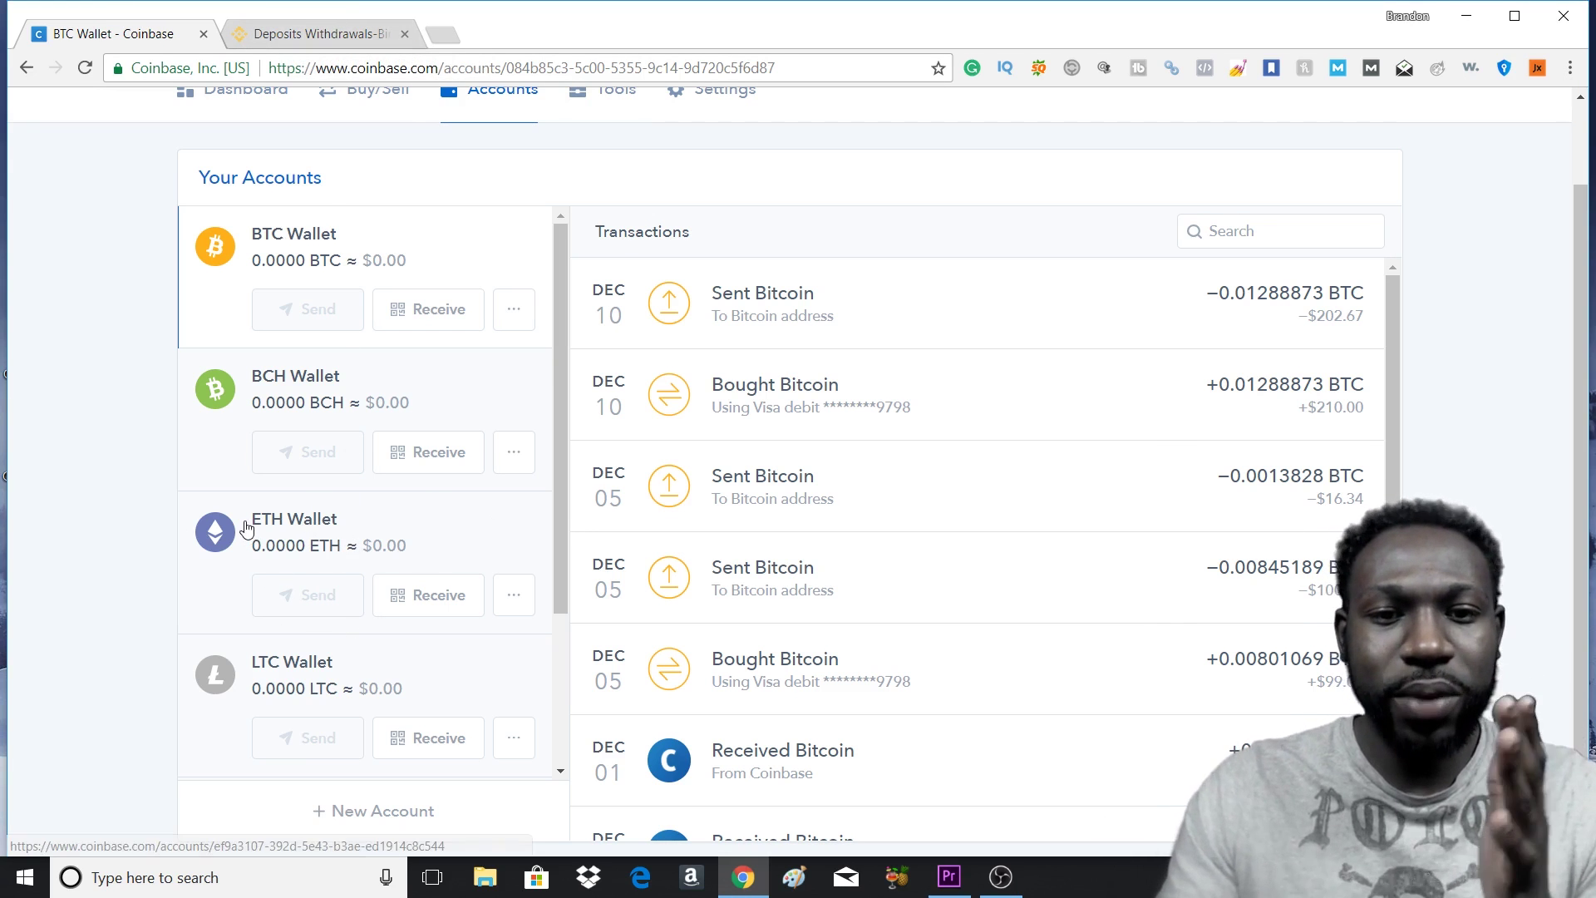
left_click(268, 37)
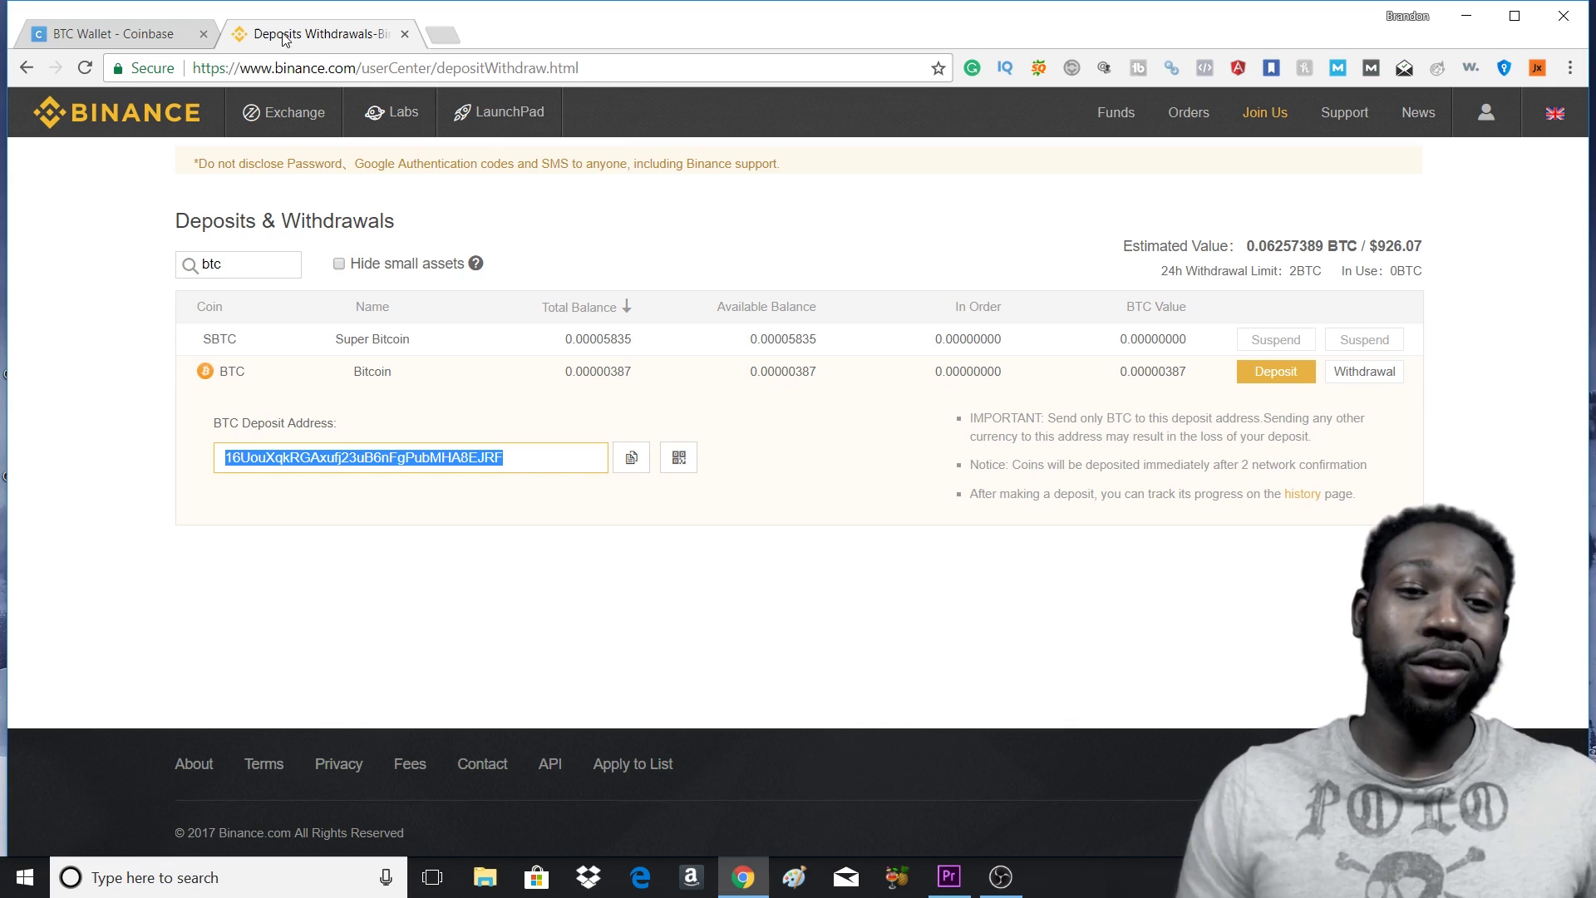
Open Binance's Basic exchange view, loading the DASH/BTC trading page.
mouse_move(316, 116)
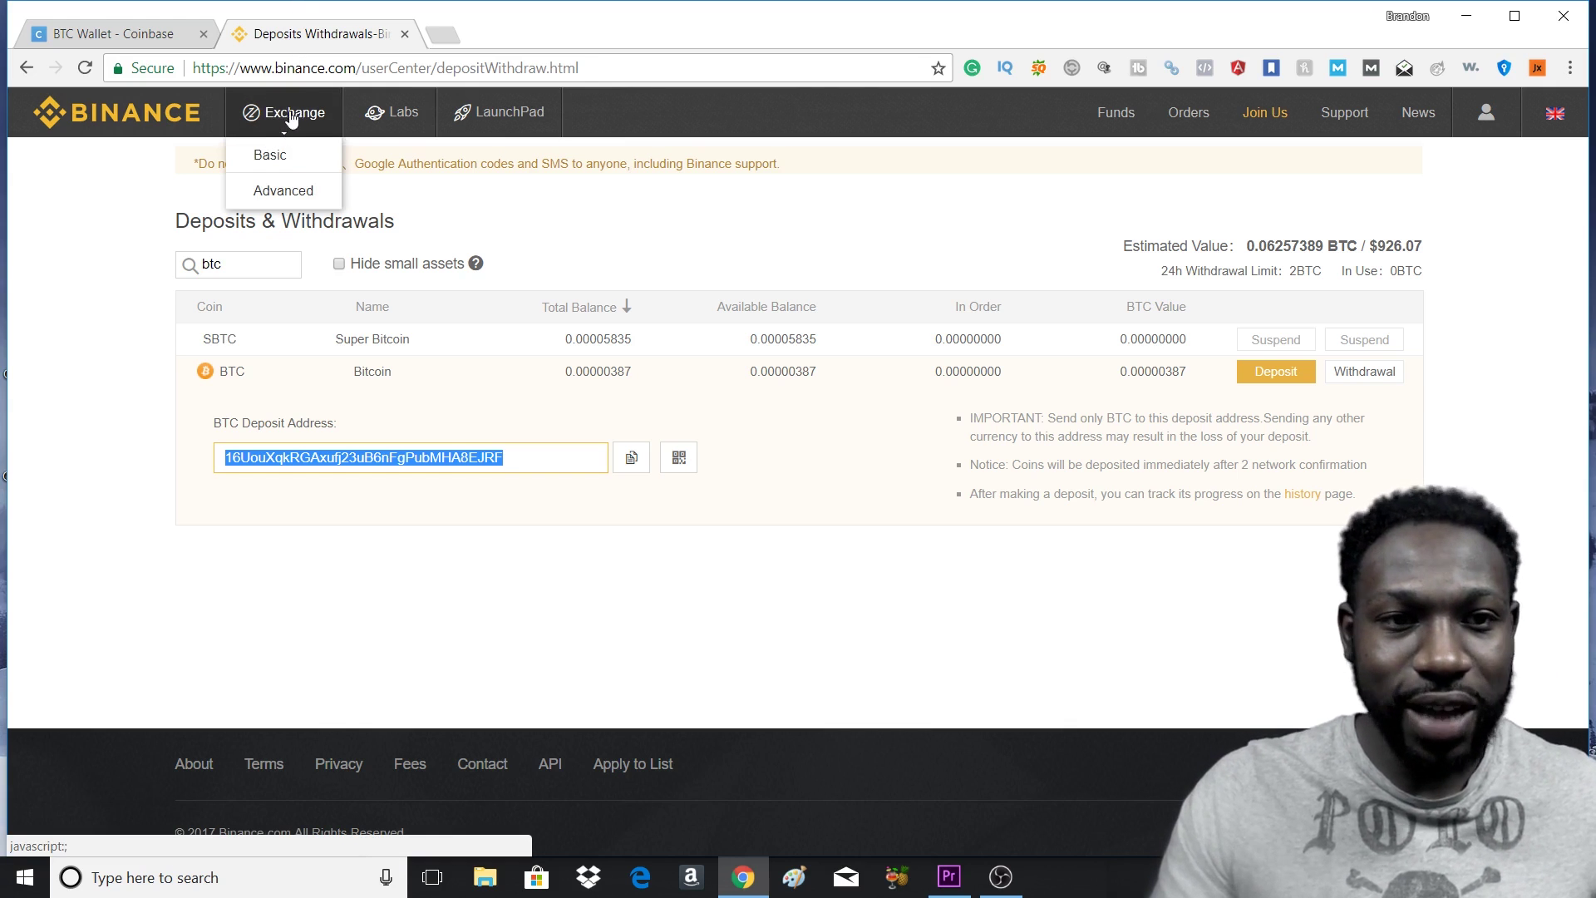
left_click(296, 158)
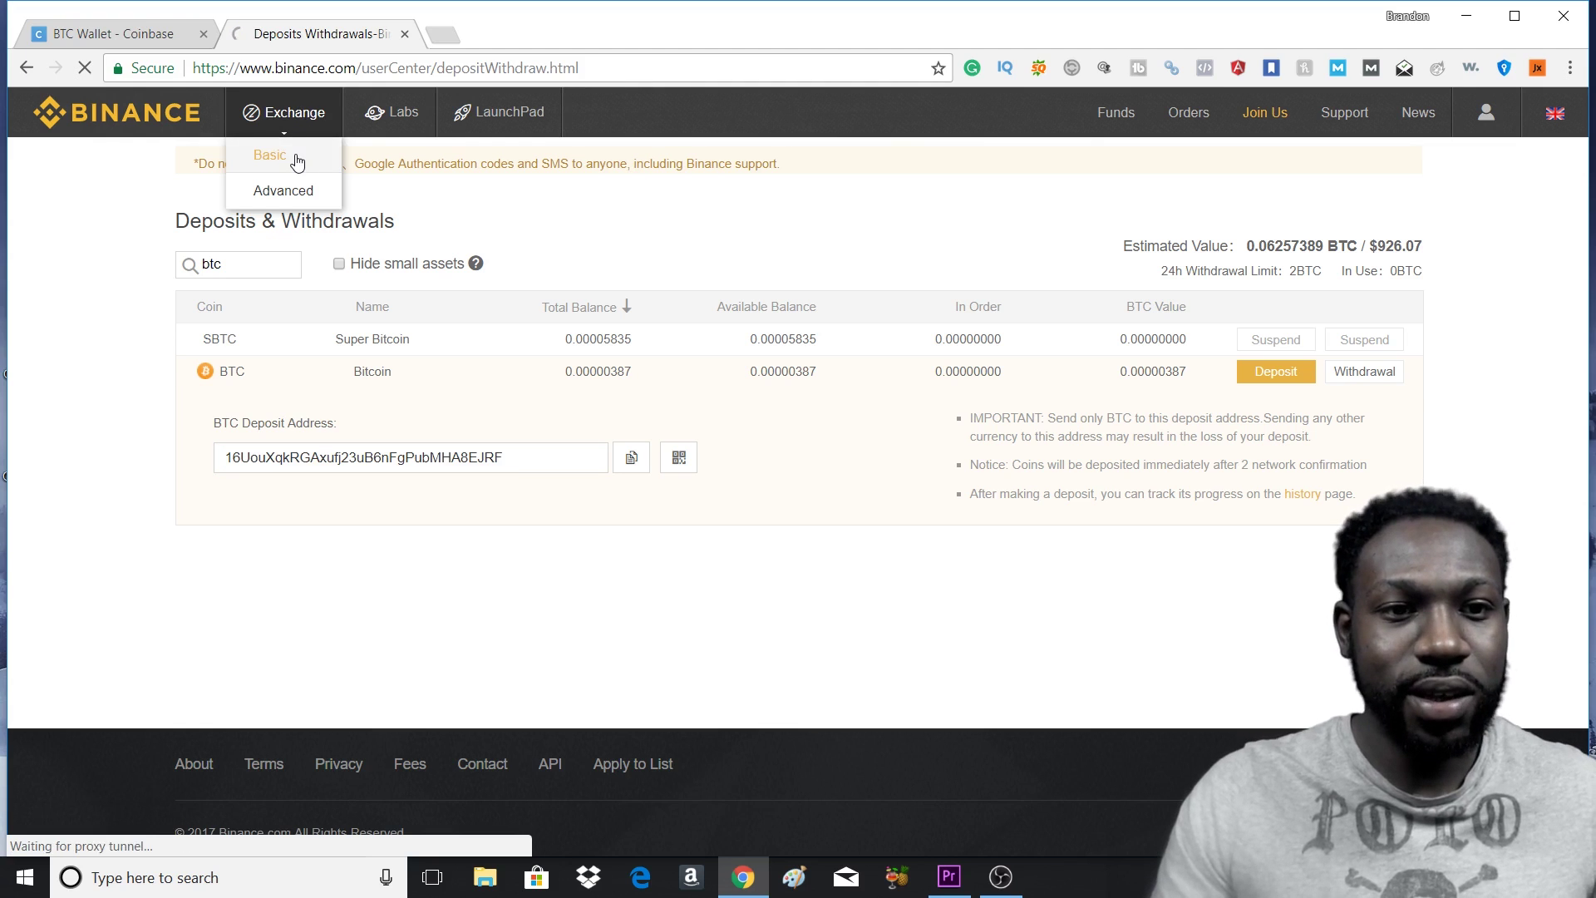
left_click(284, 158)
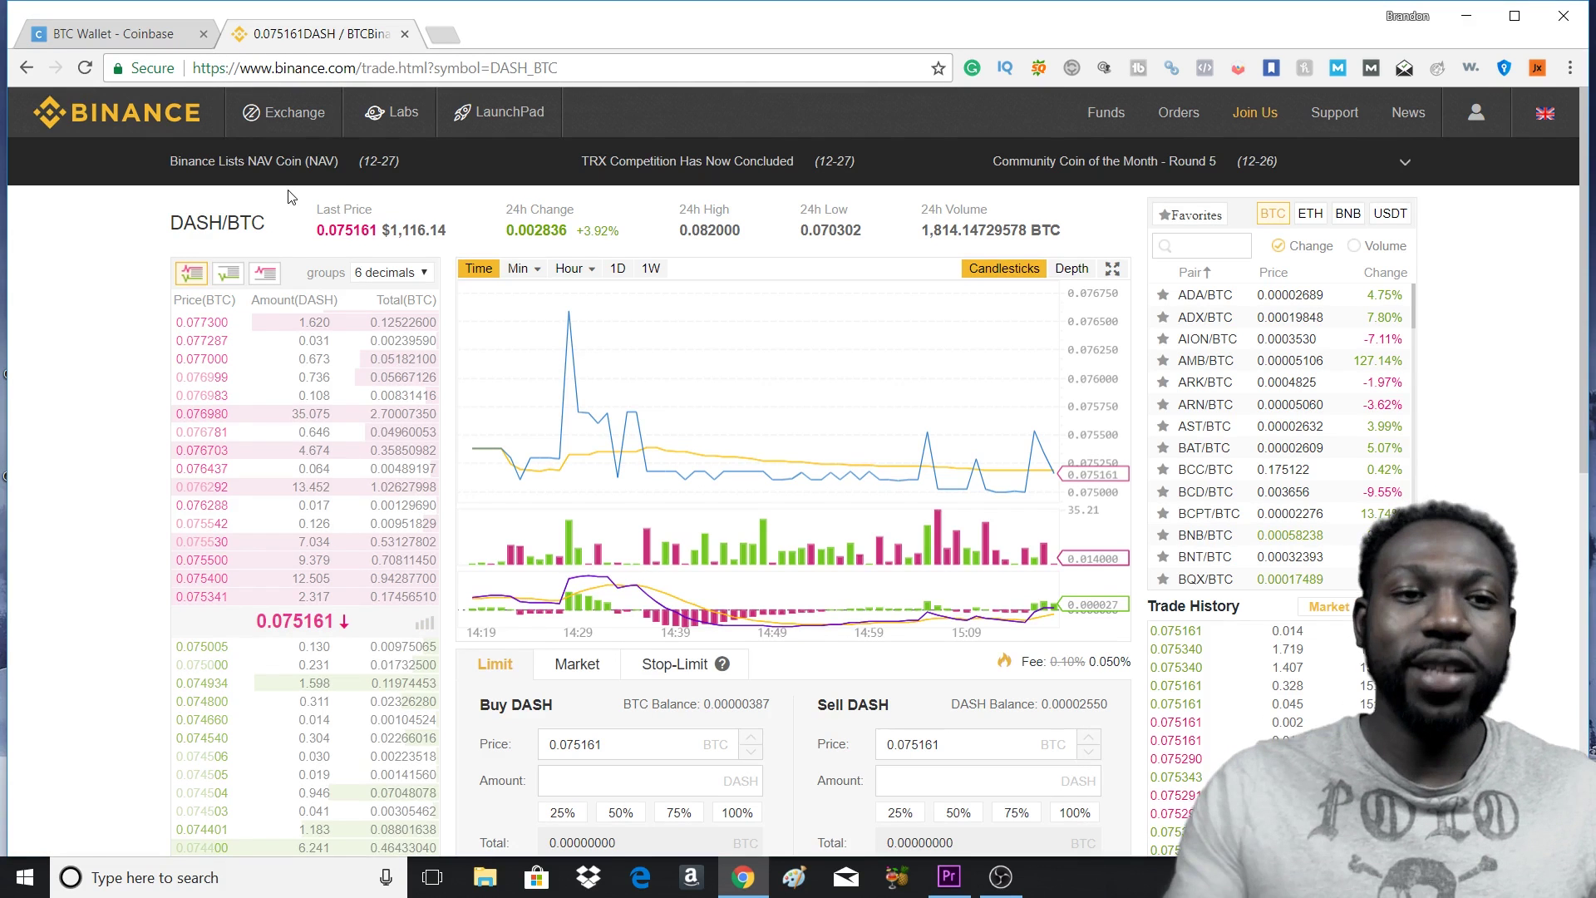
Load coinmarketcap.com in a new browser tab.
mouse_move(260, 124)
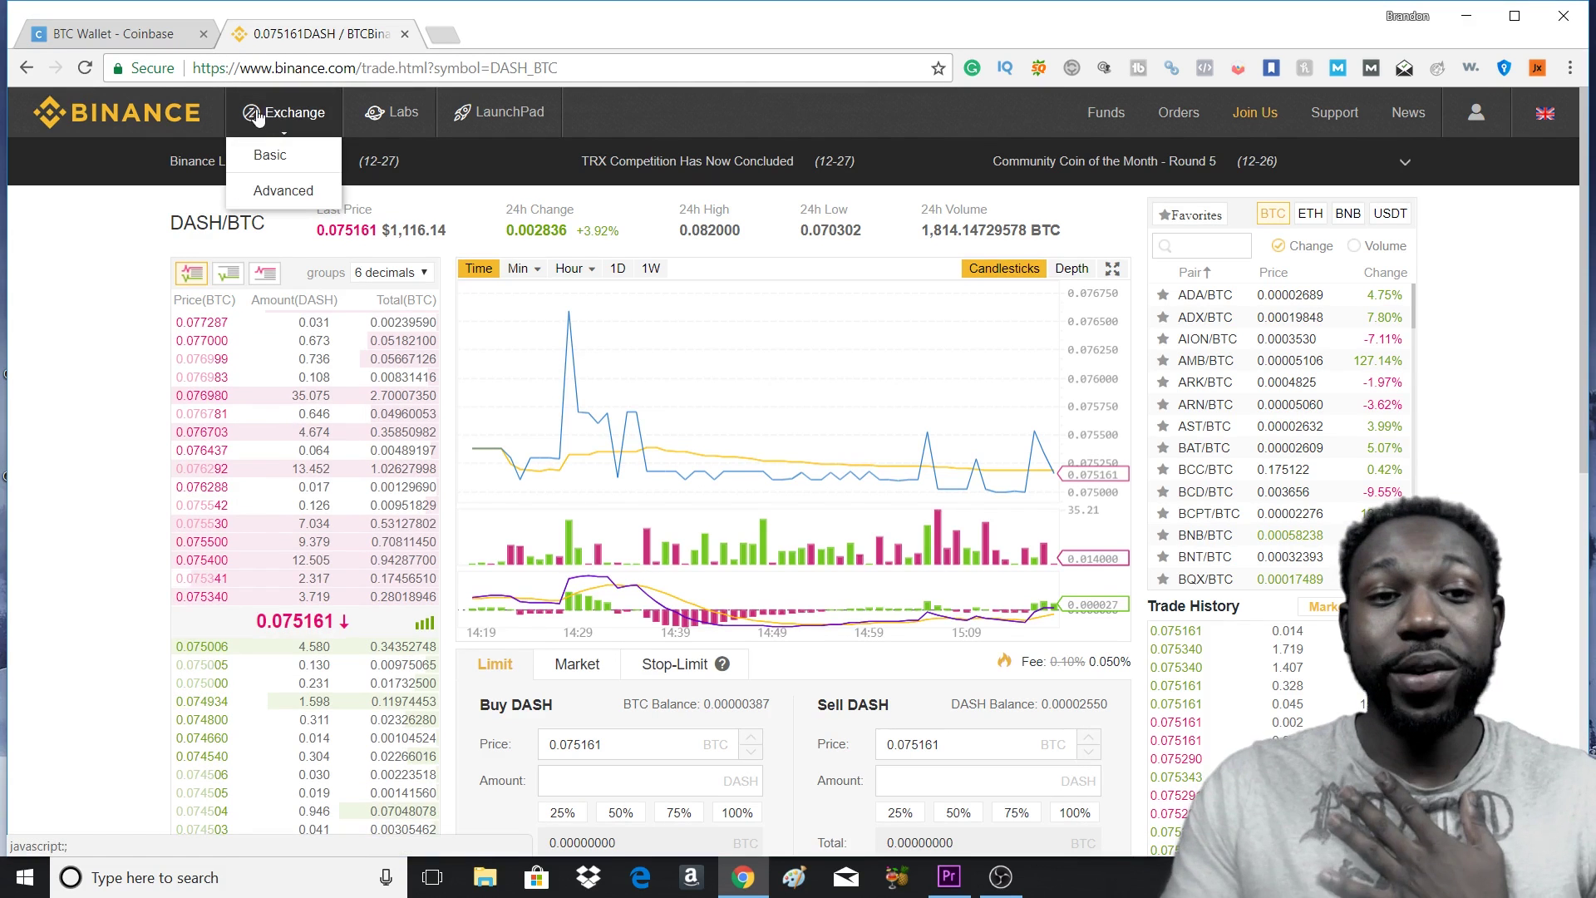
left_click(444, 37)
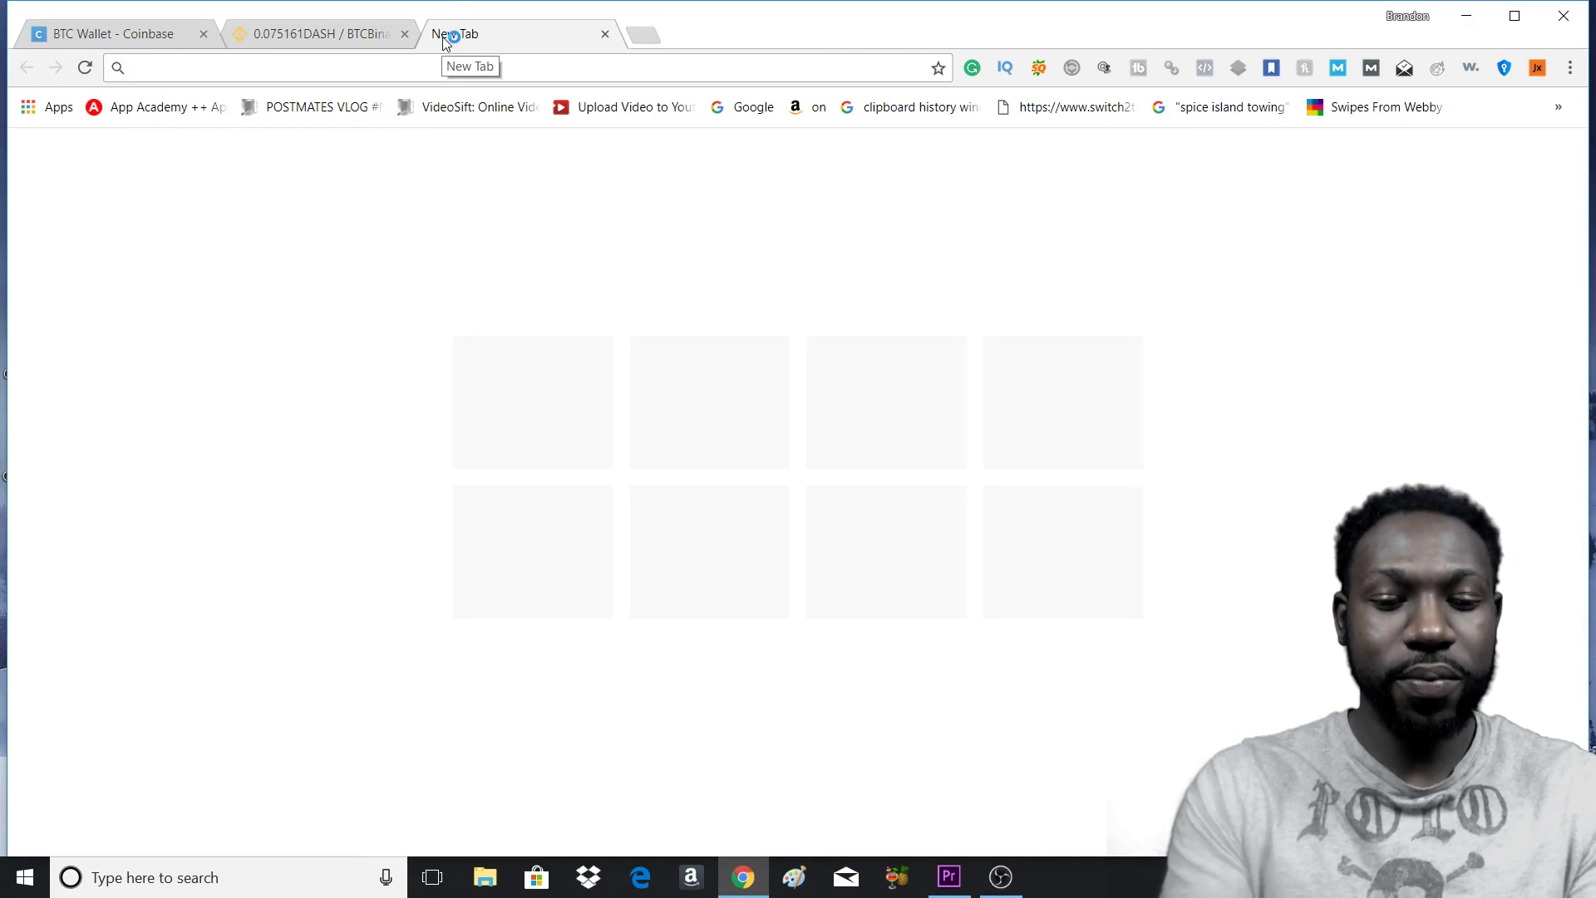
type("coinmarketcap.com")
key("Return")
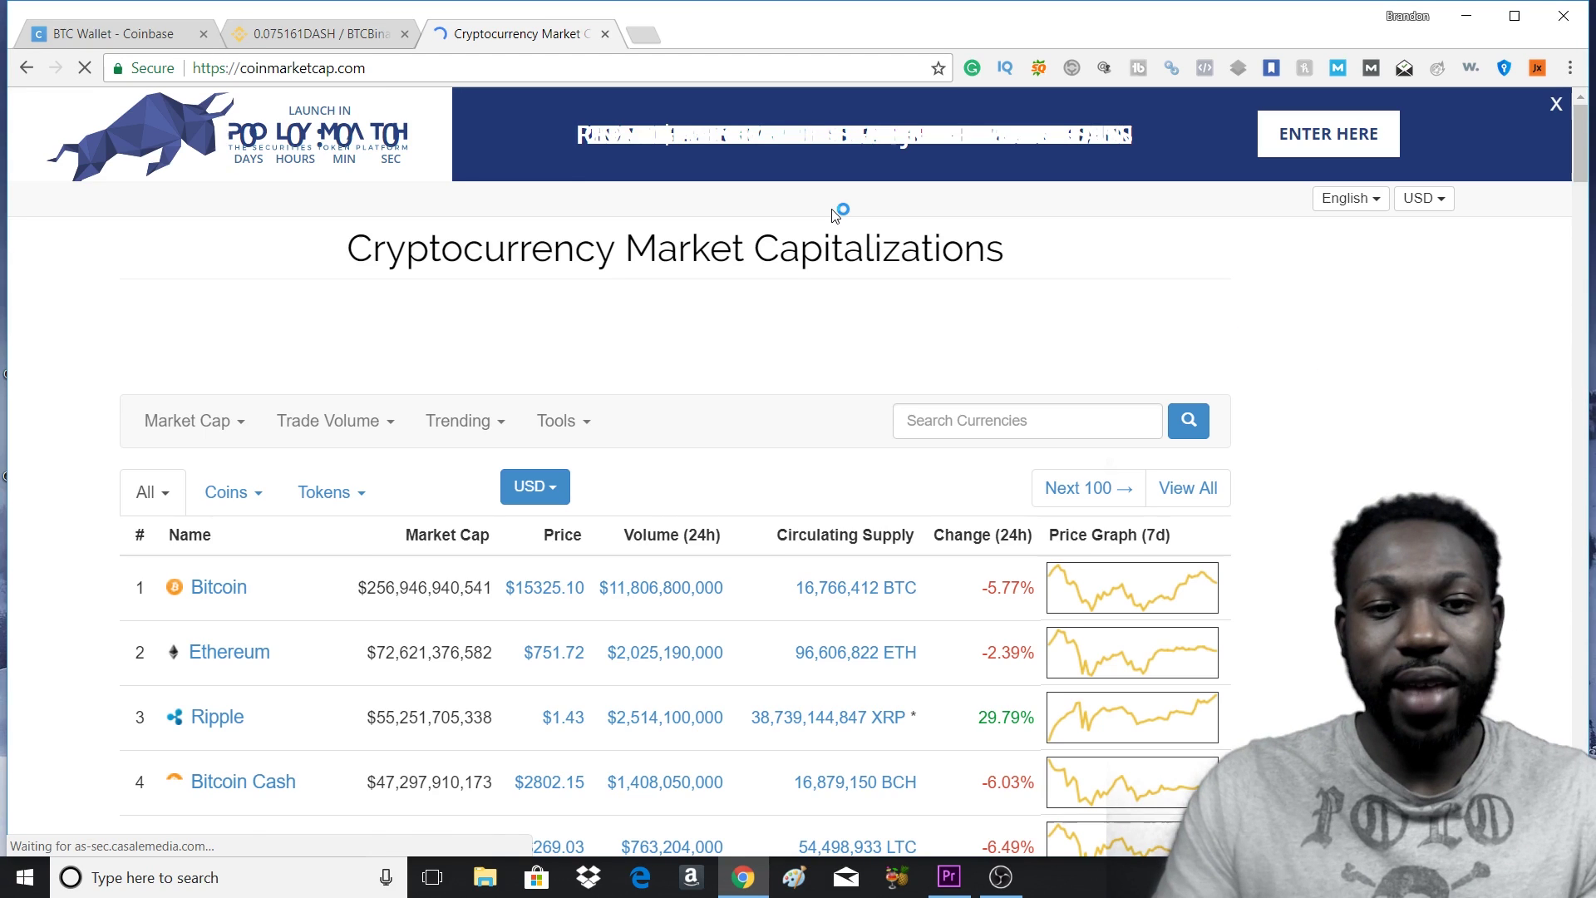
Search 'ver', open the Verge (XVG) page and show its Markets table.
scroll(828, 415, "down", 3)
left_click(1014, 218)
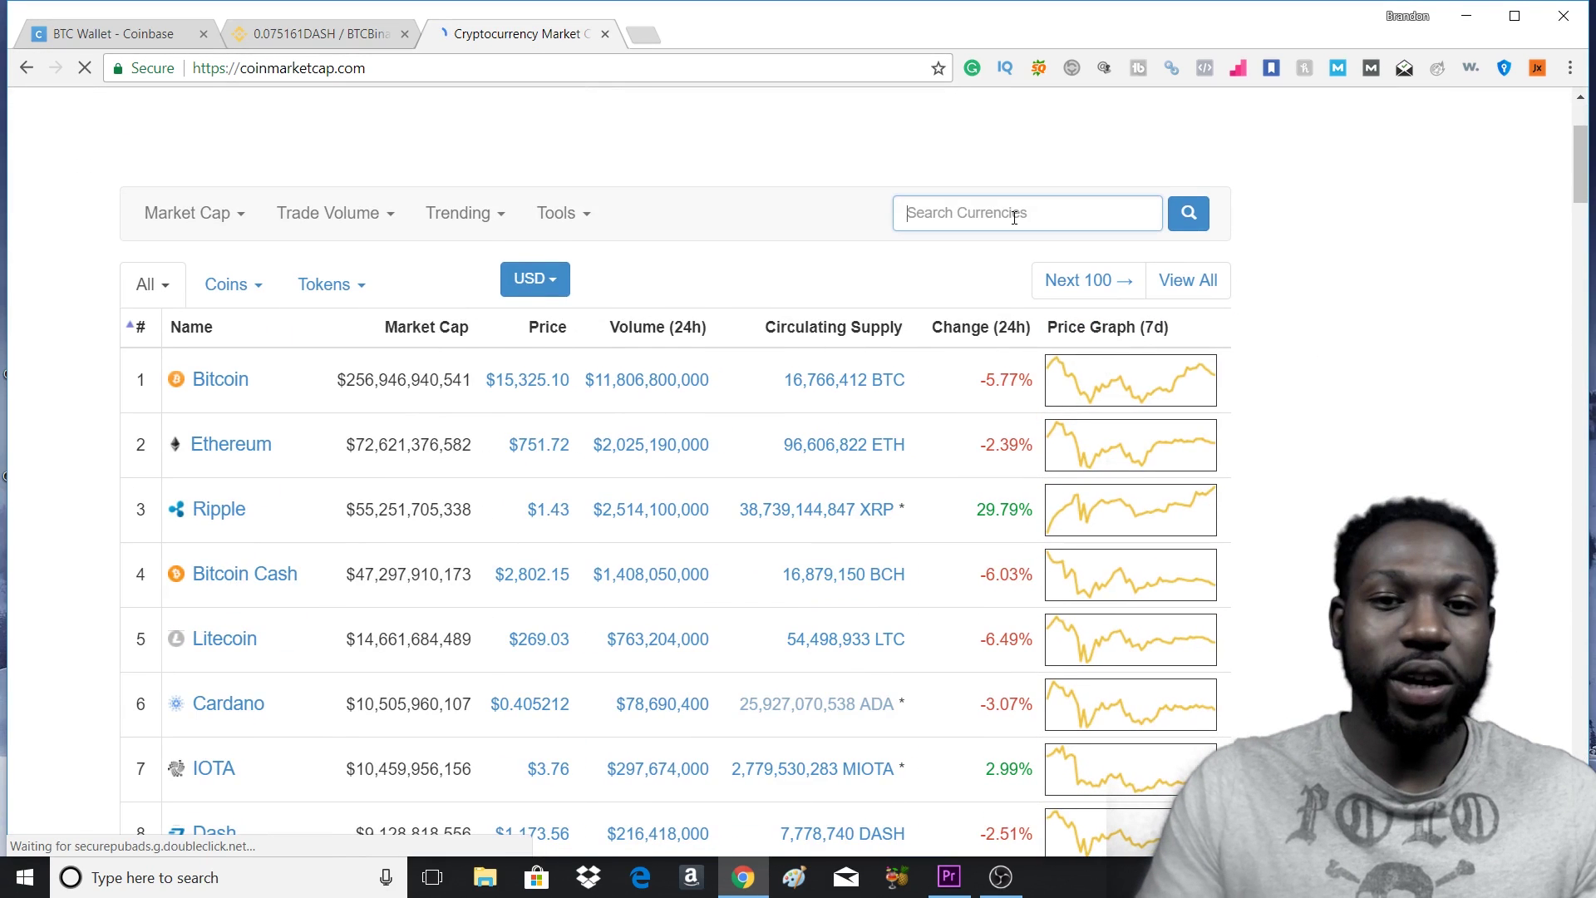
type("ver")
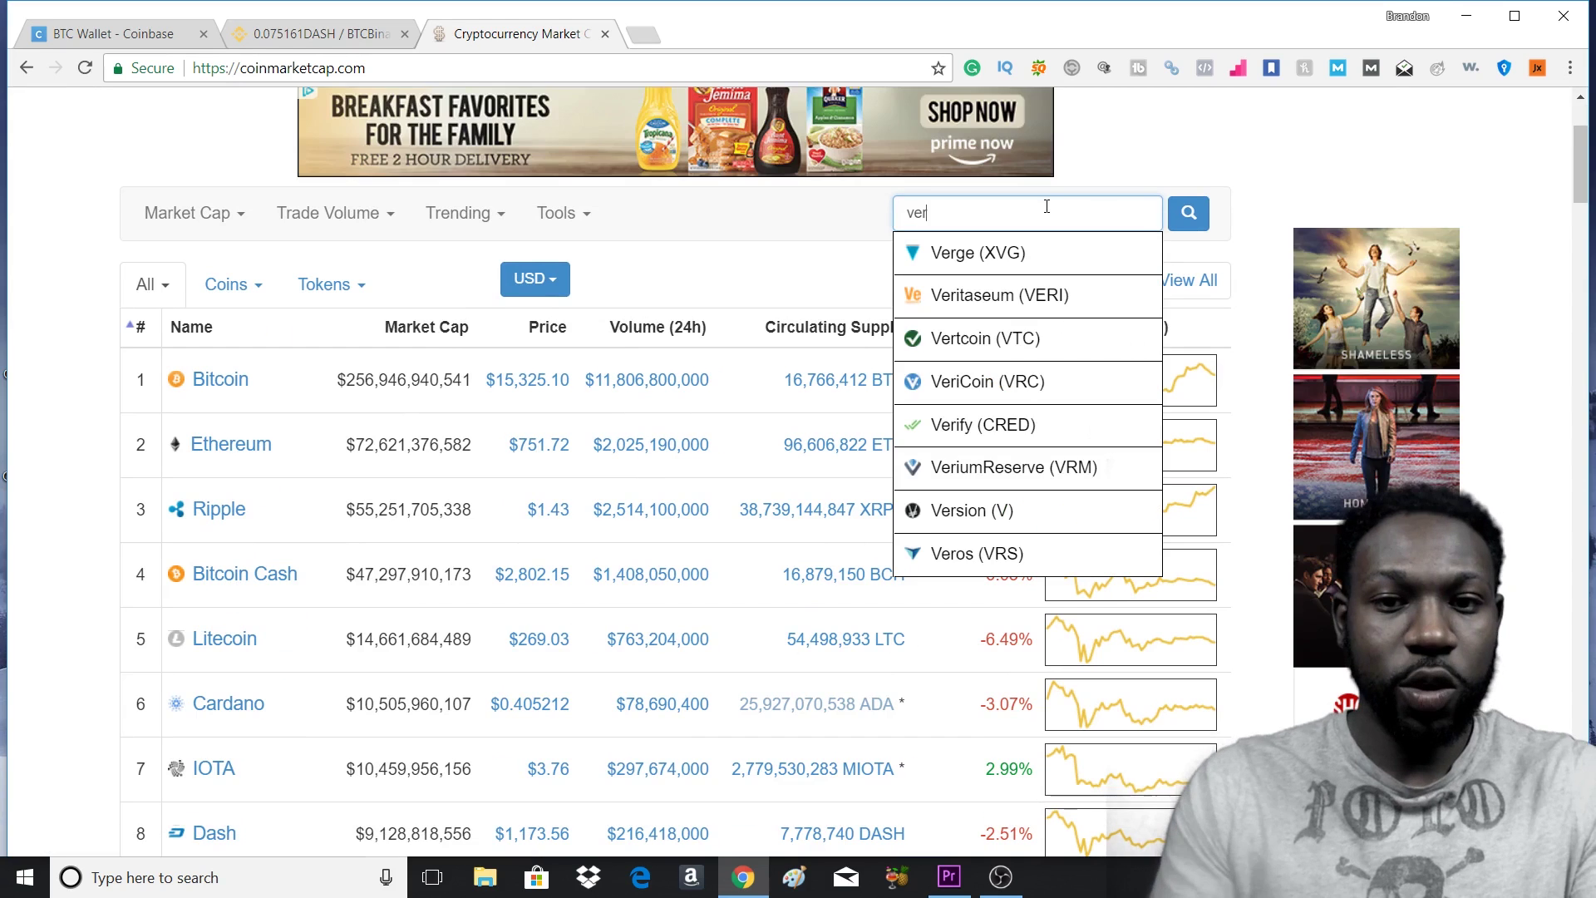
left_click(1034, 251)
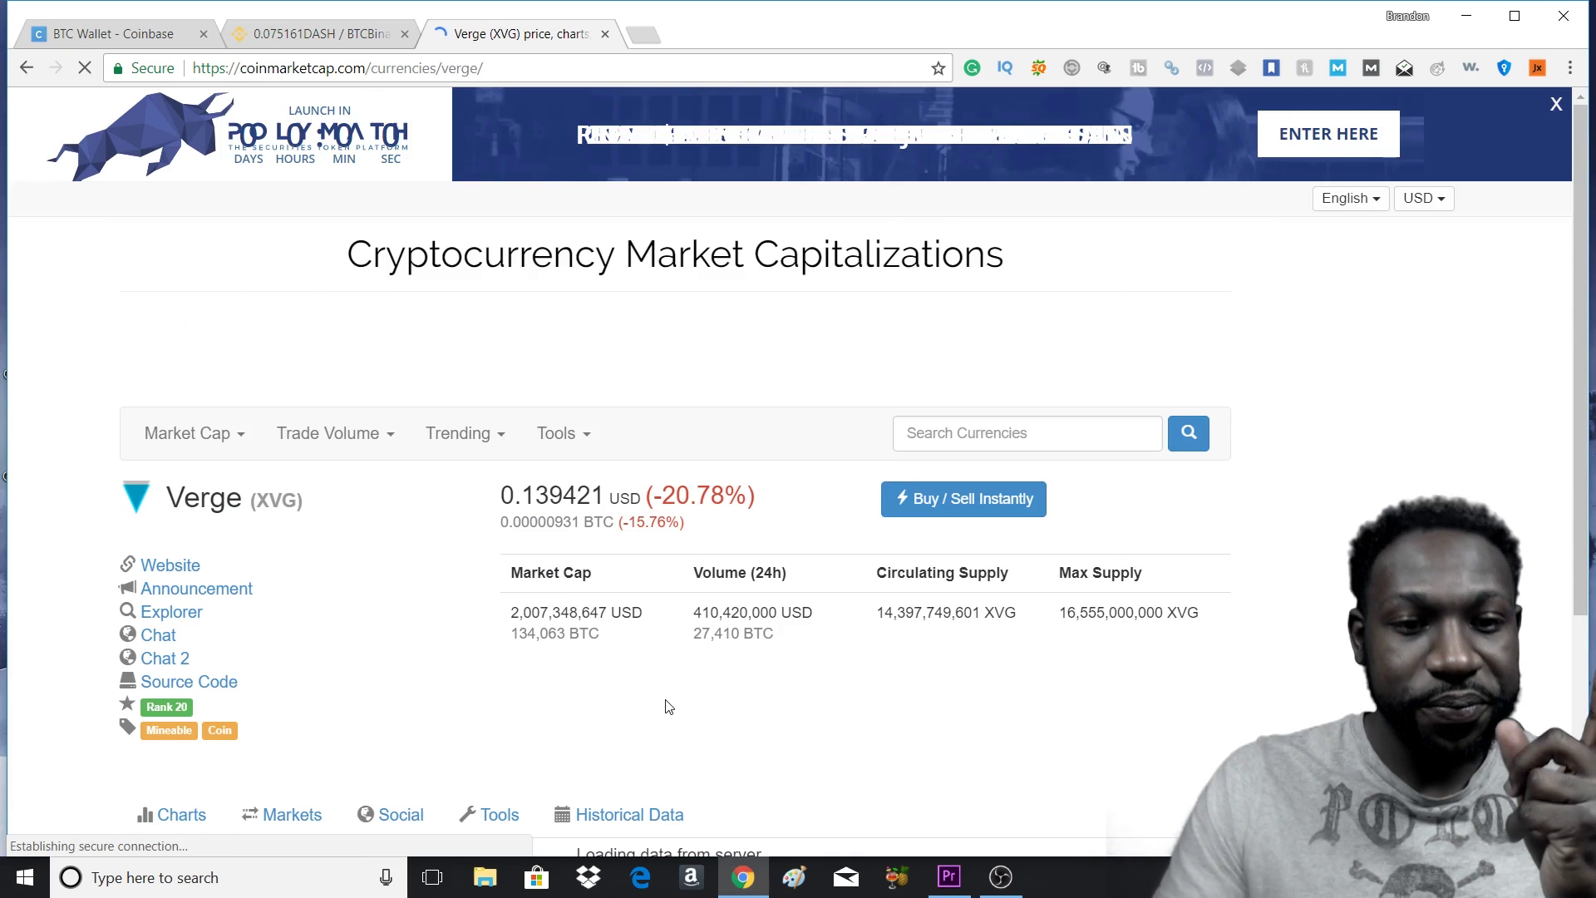
scroll(488, 739, "down", 3)
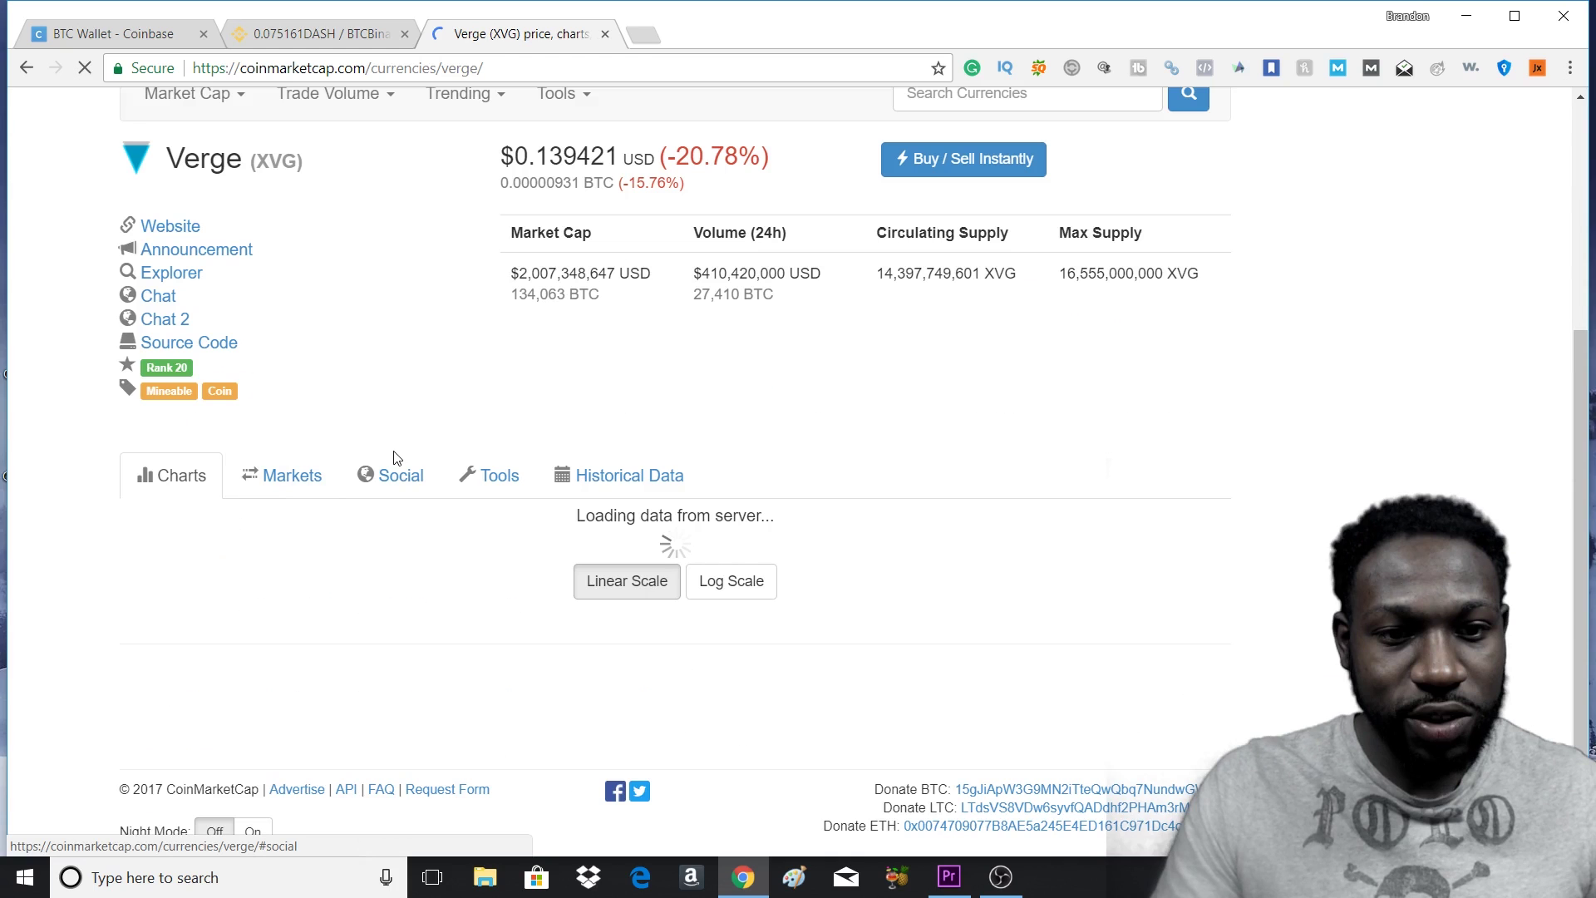
left_click(292, 477)
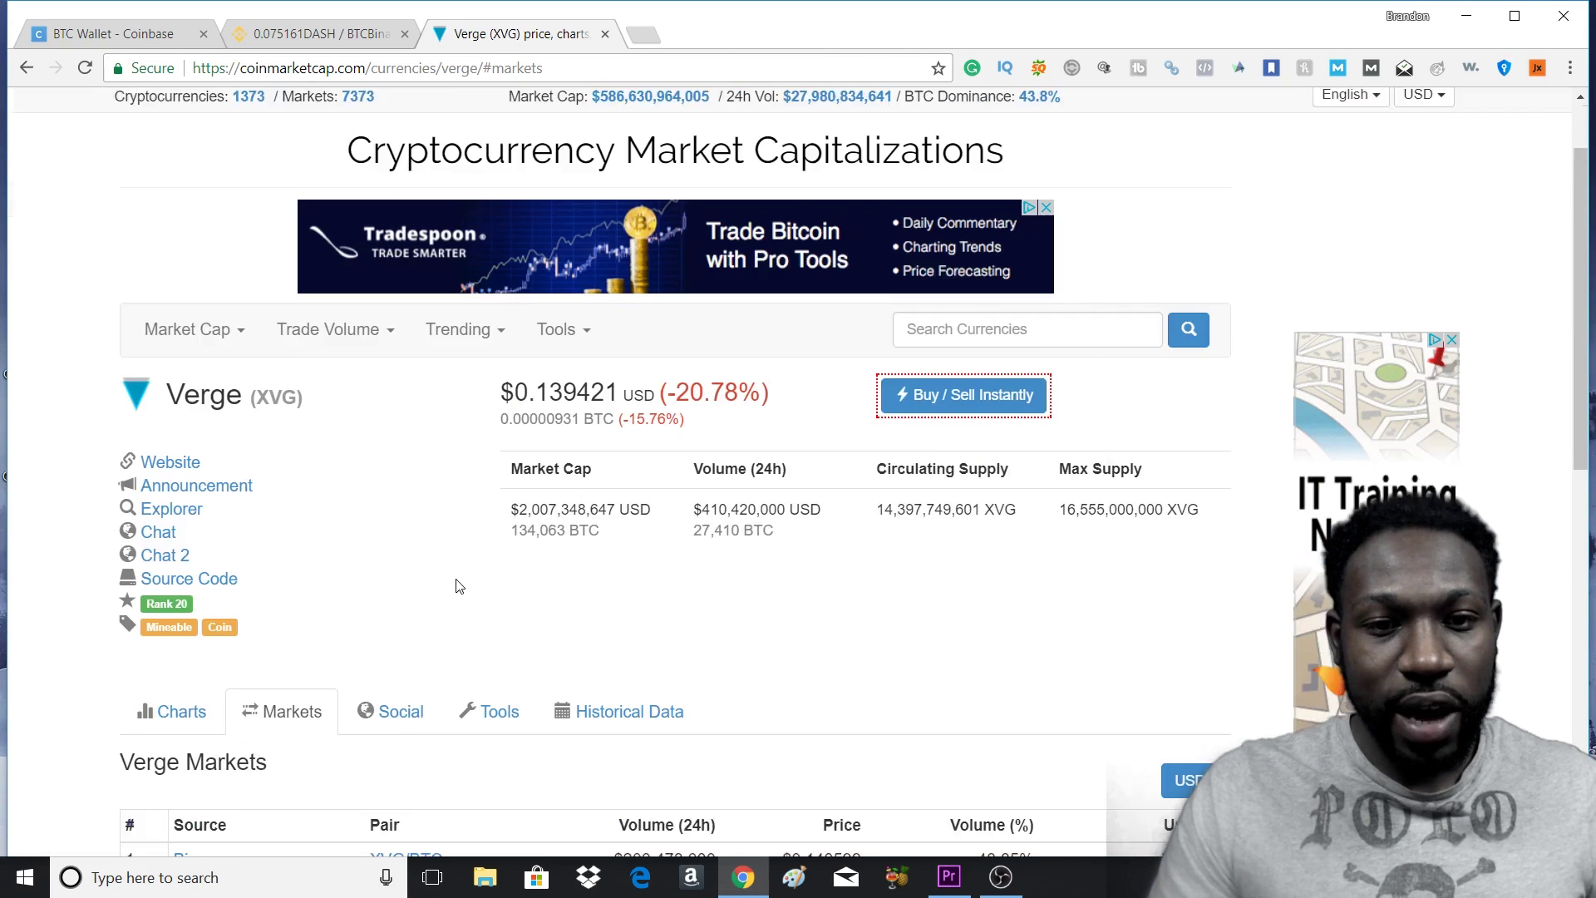
Look over Verge's markets list, then return to the Binance DASH/BTC trading tab.
scroll(517, 619, "down", 3)
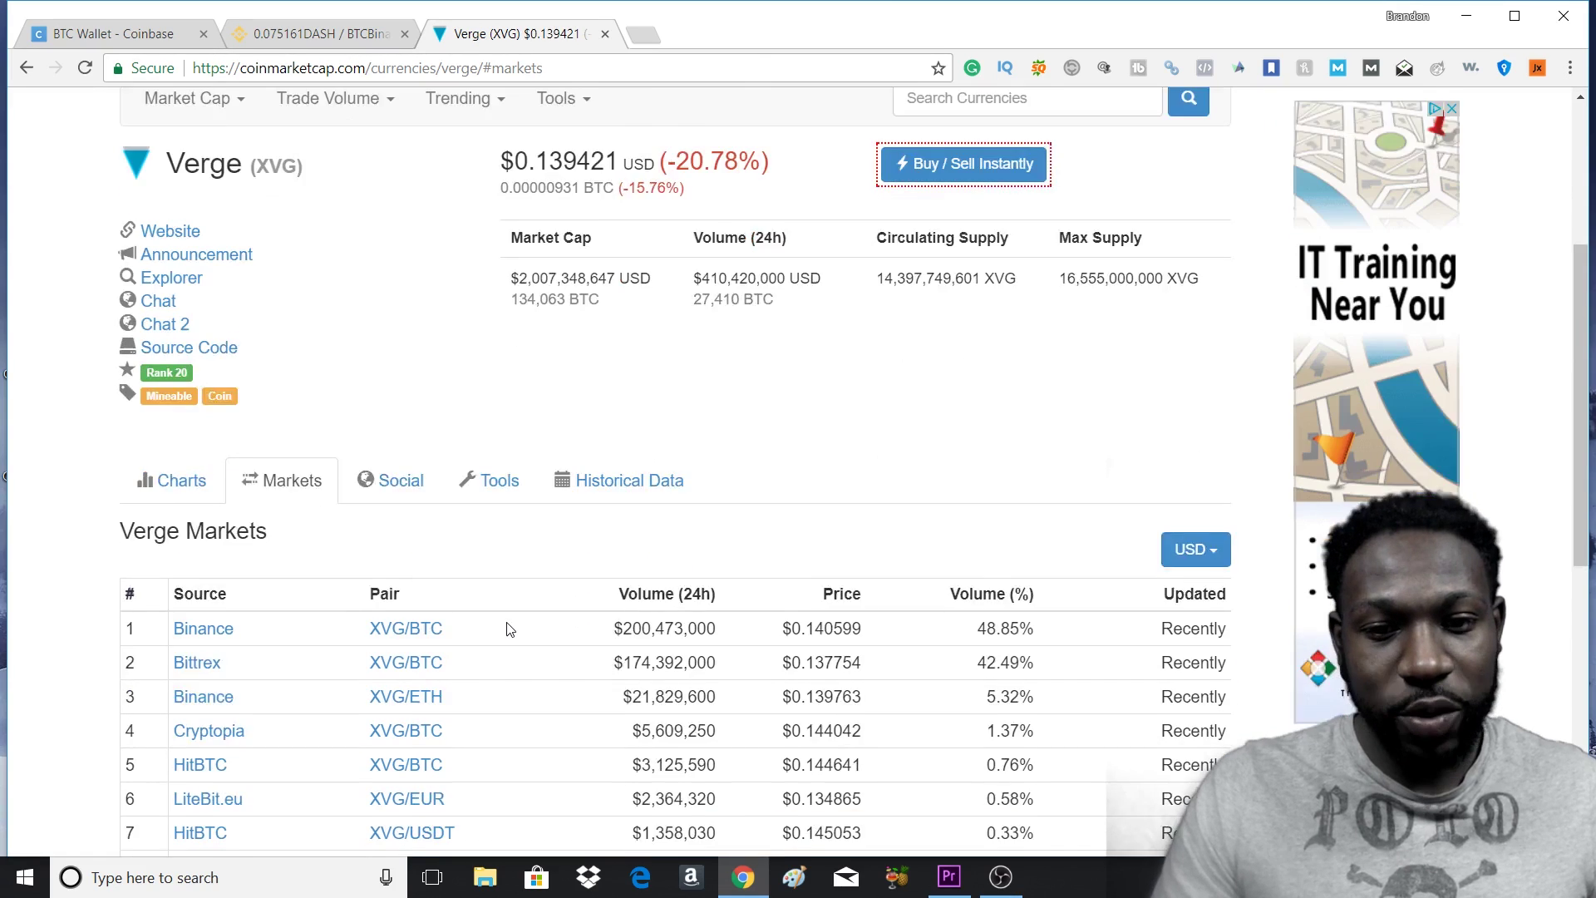
scroll(499, 631, "up", 1)
scroll(349, 665, "down", 3)
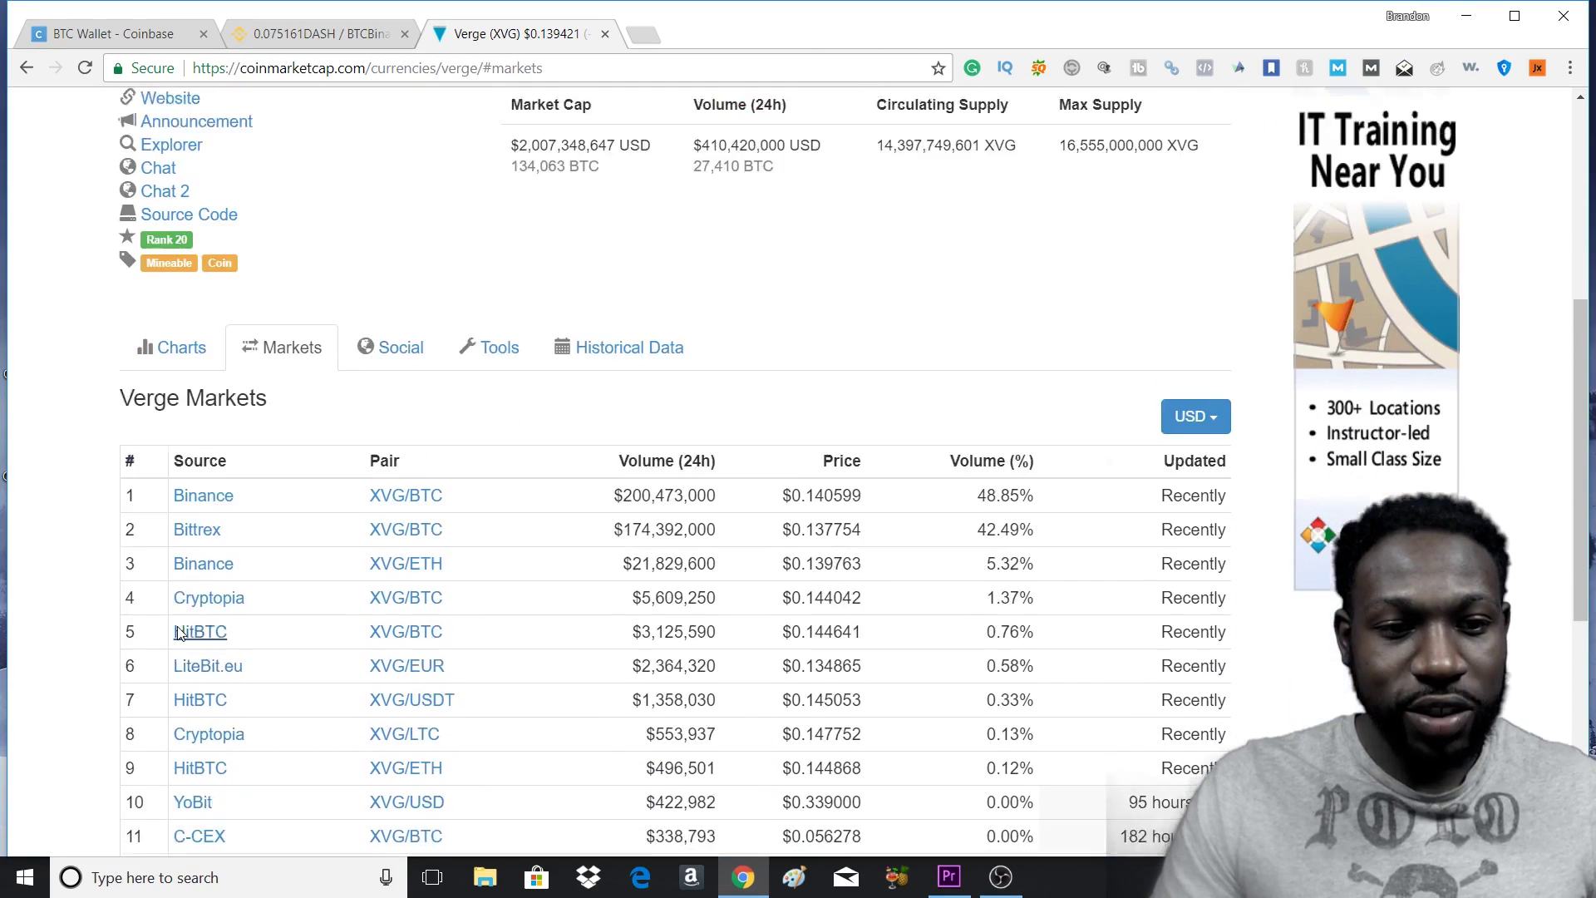
scroll(187, 619, "down", 2)
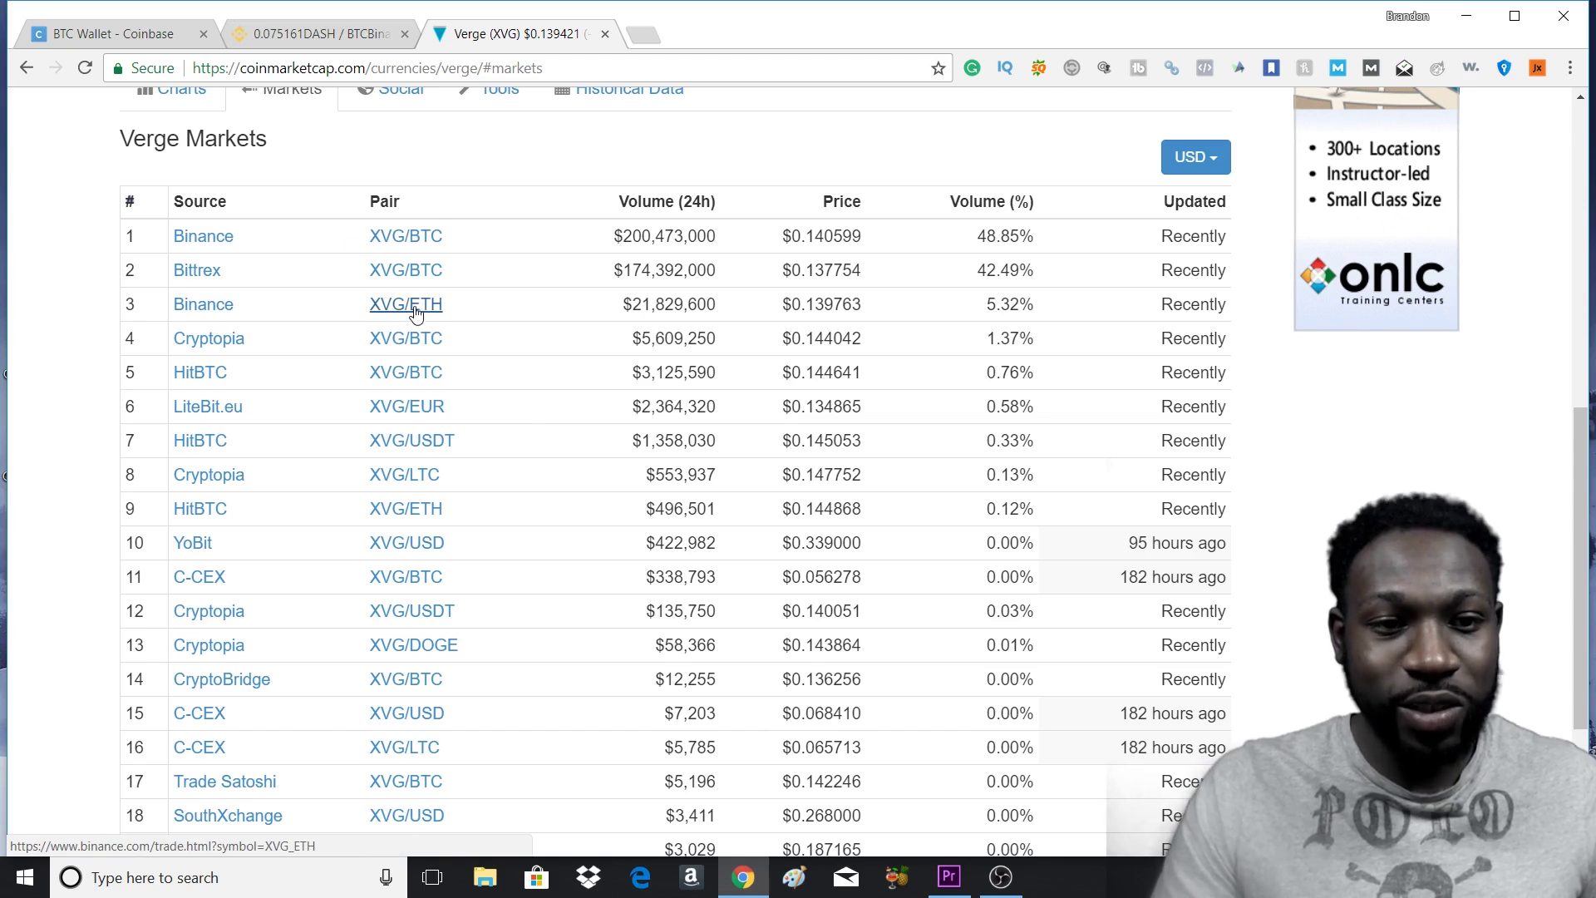
scroll(328, 538, "down", 1)
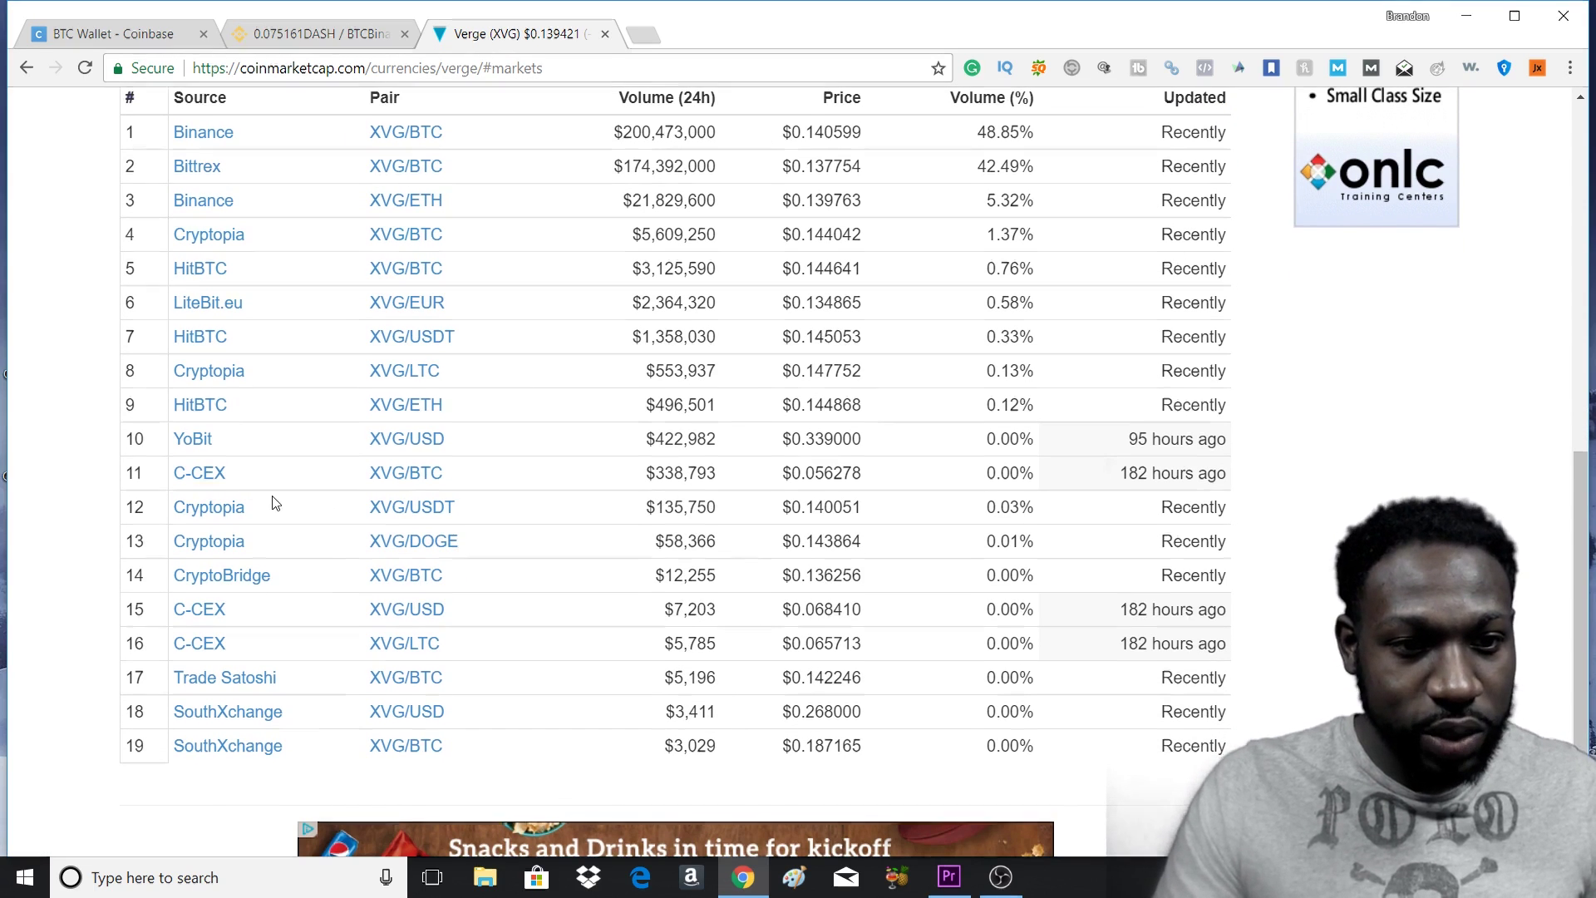
scroll(276, 502, "up", 1)
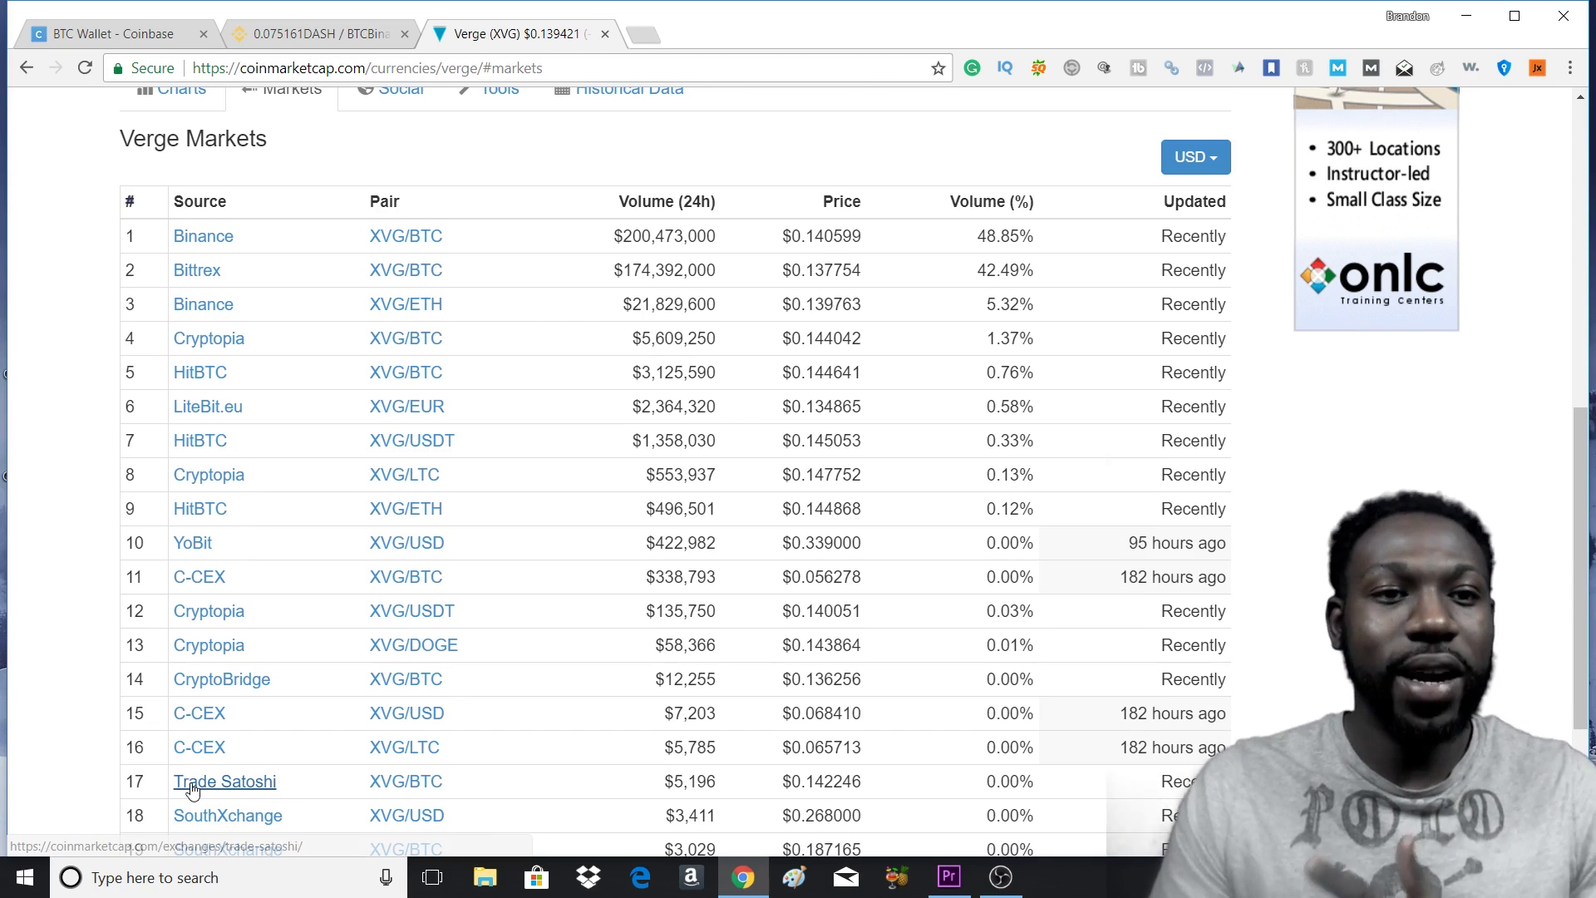
left_click(281, 37)
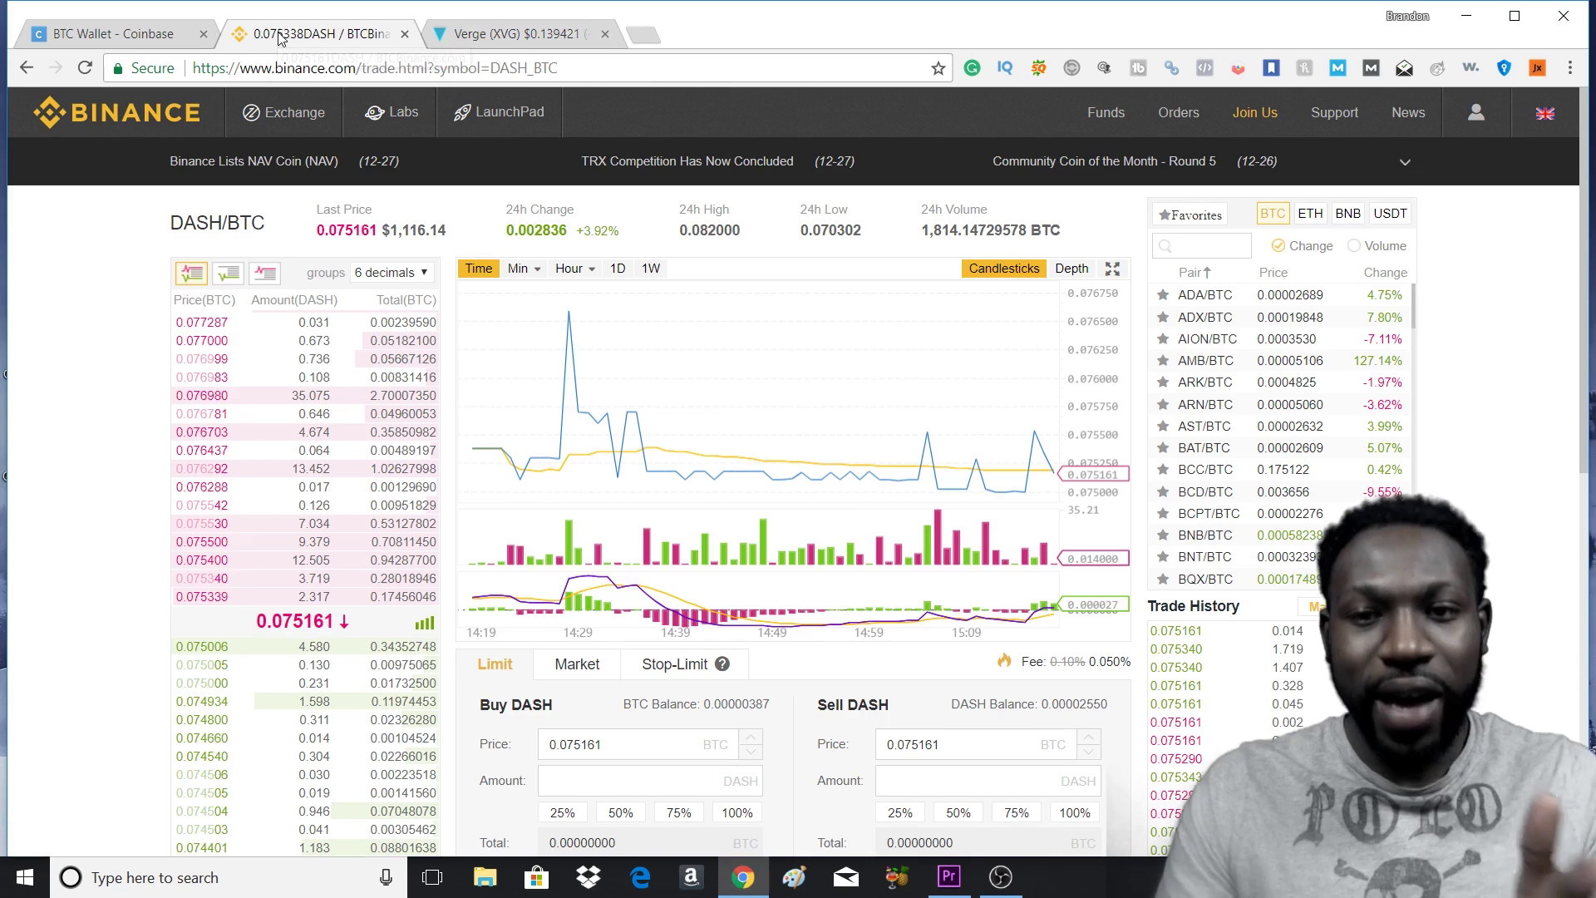
left_click(1189, 252)
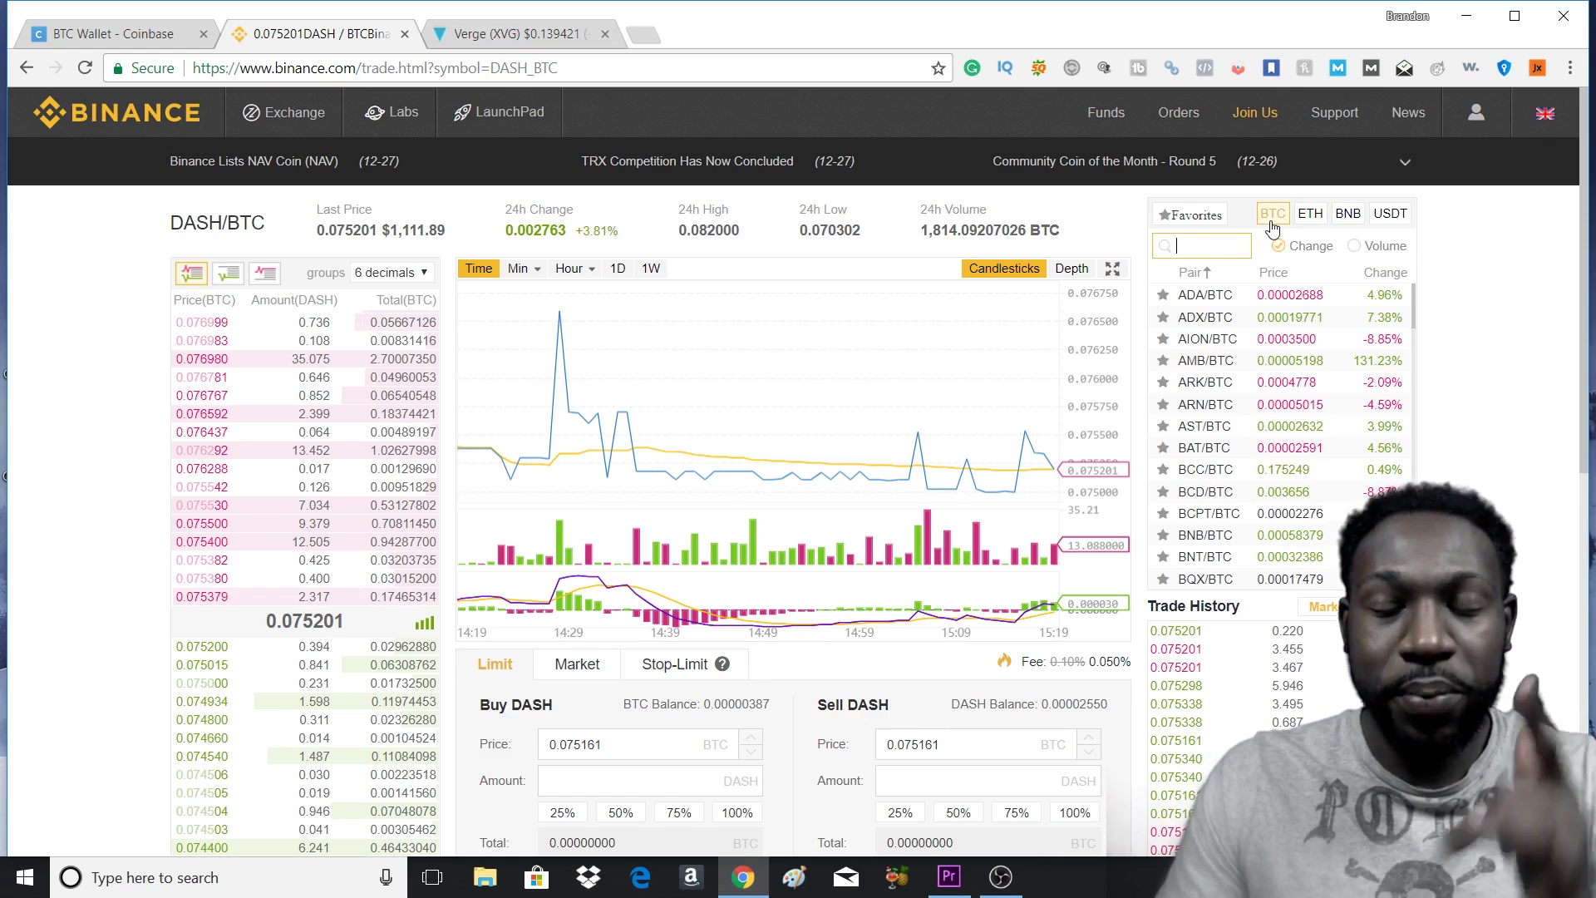
left_click(1278, 225)
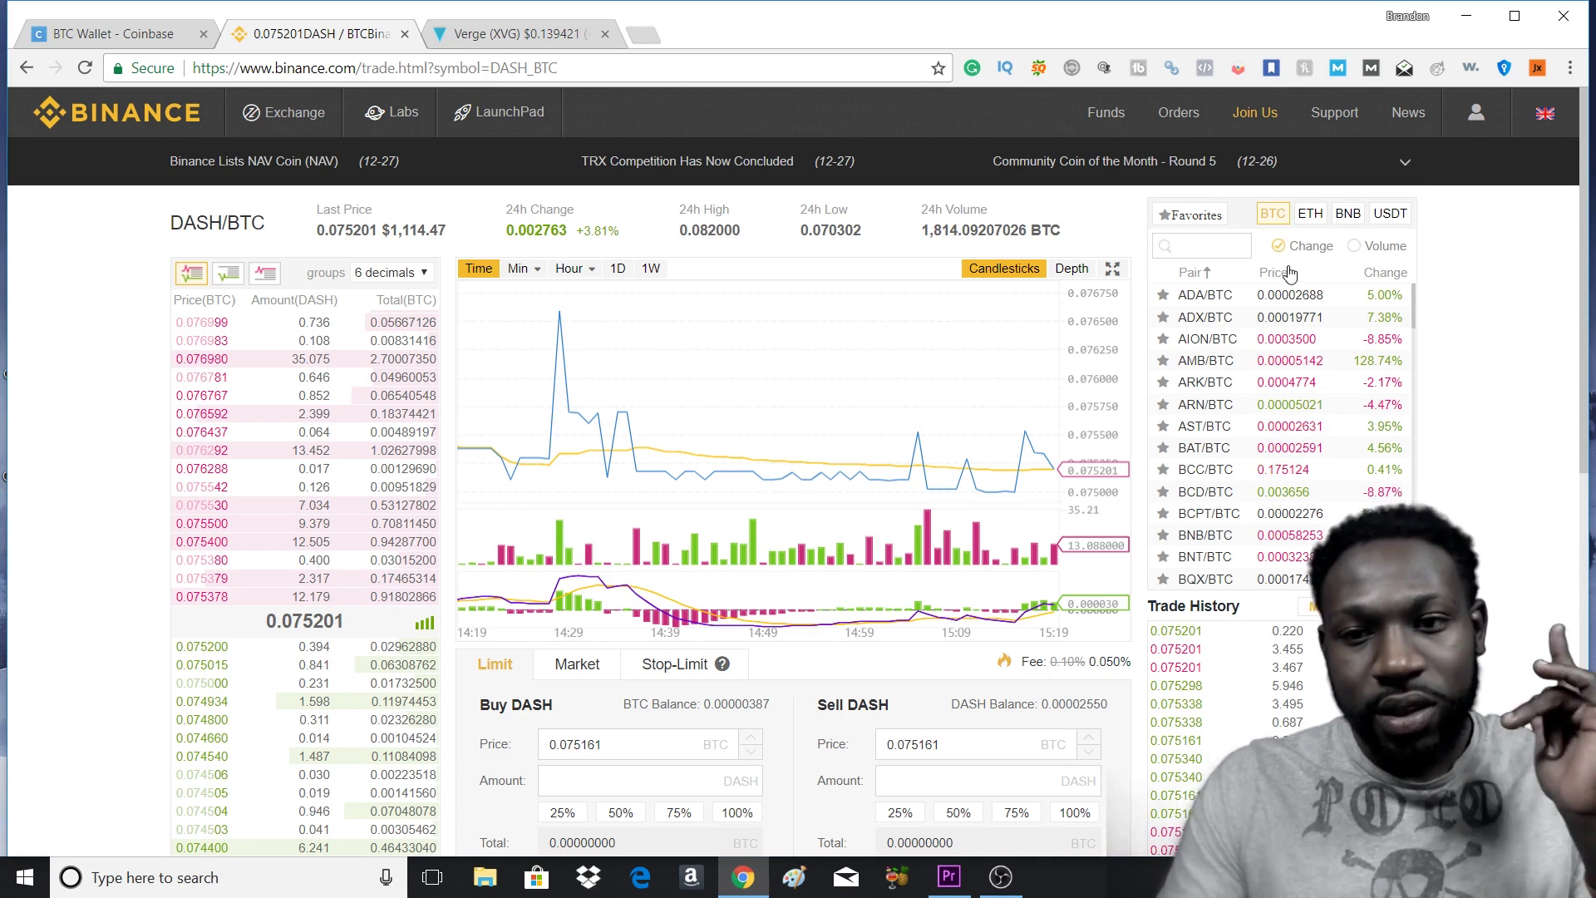
left_click(1208, 247)
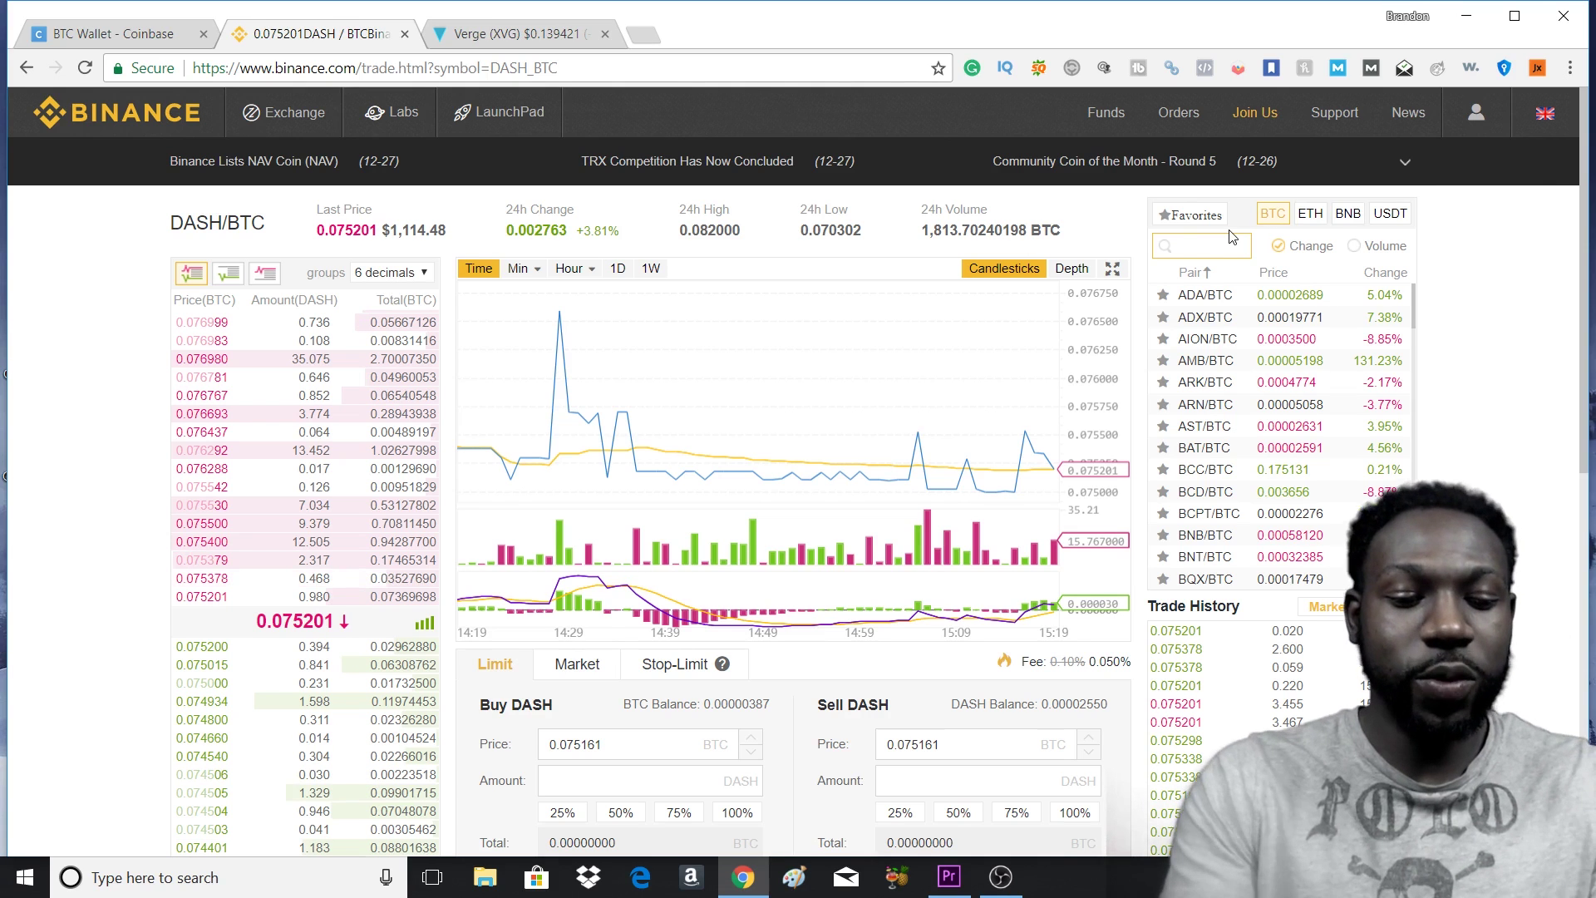
Search xvg, open the XVG/BTC market and scroll down to the Buy and Sell XVG forms.
type("xvg")
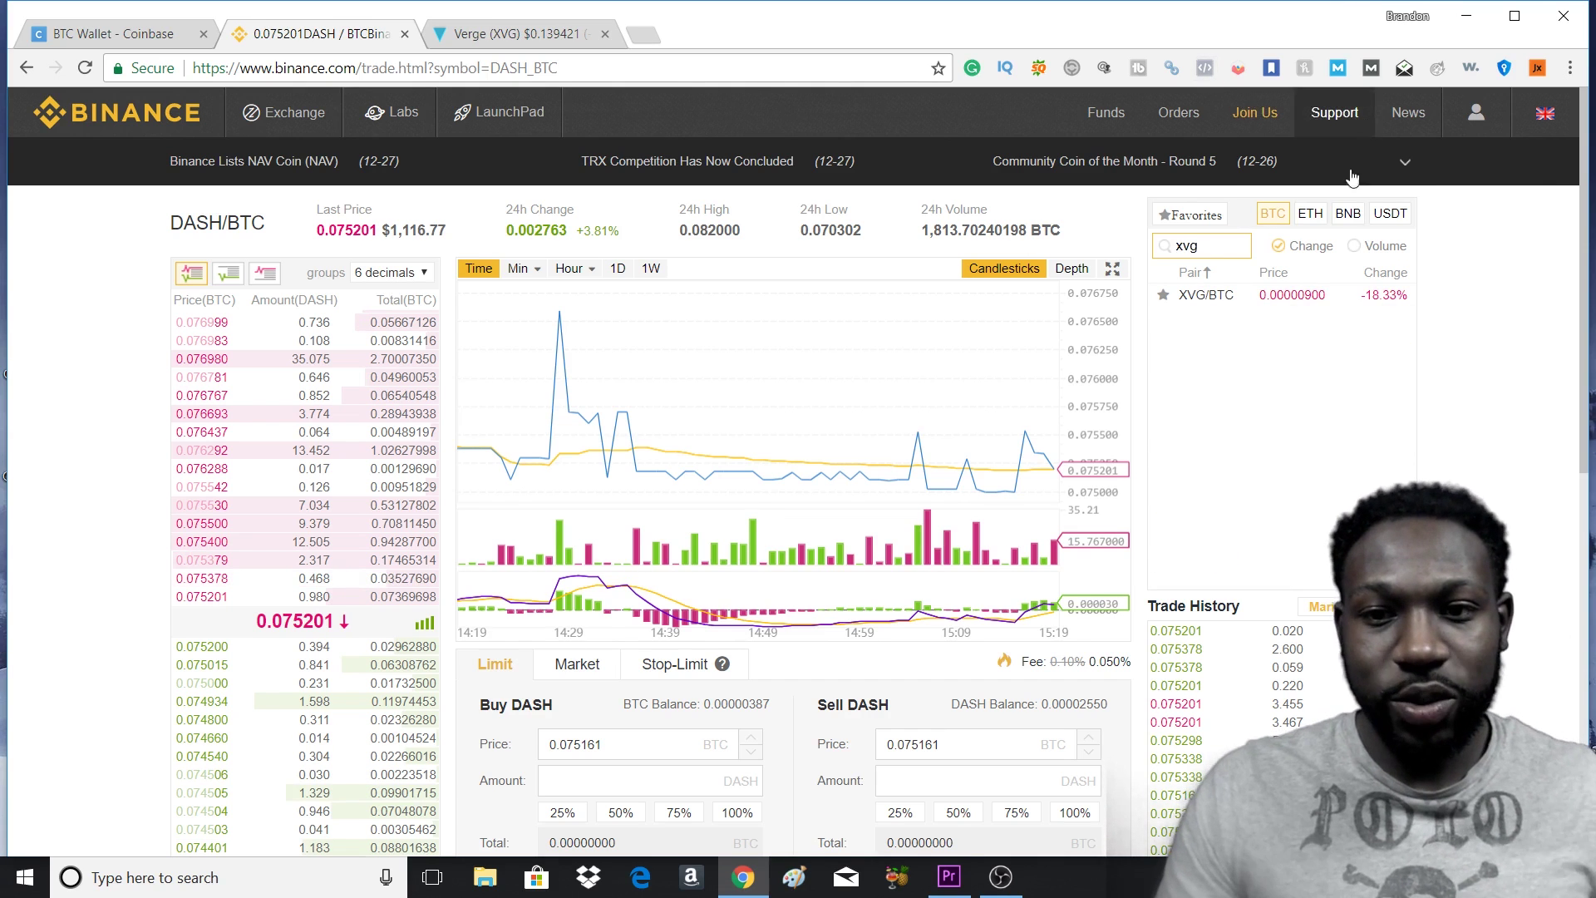
left_click(1264, 306)
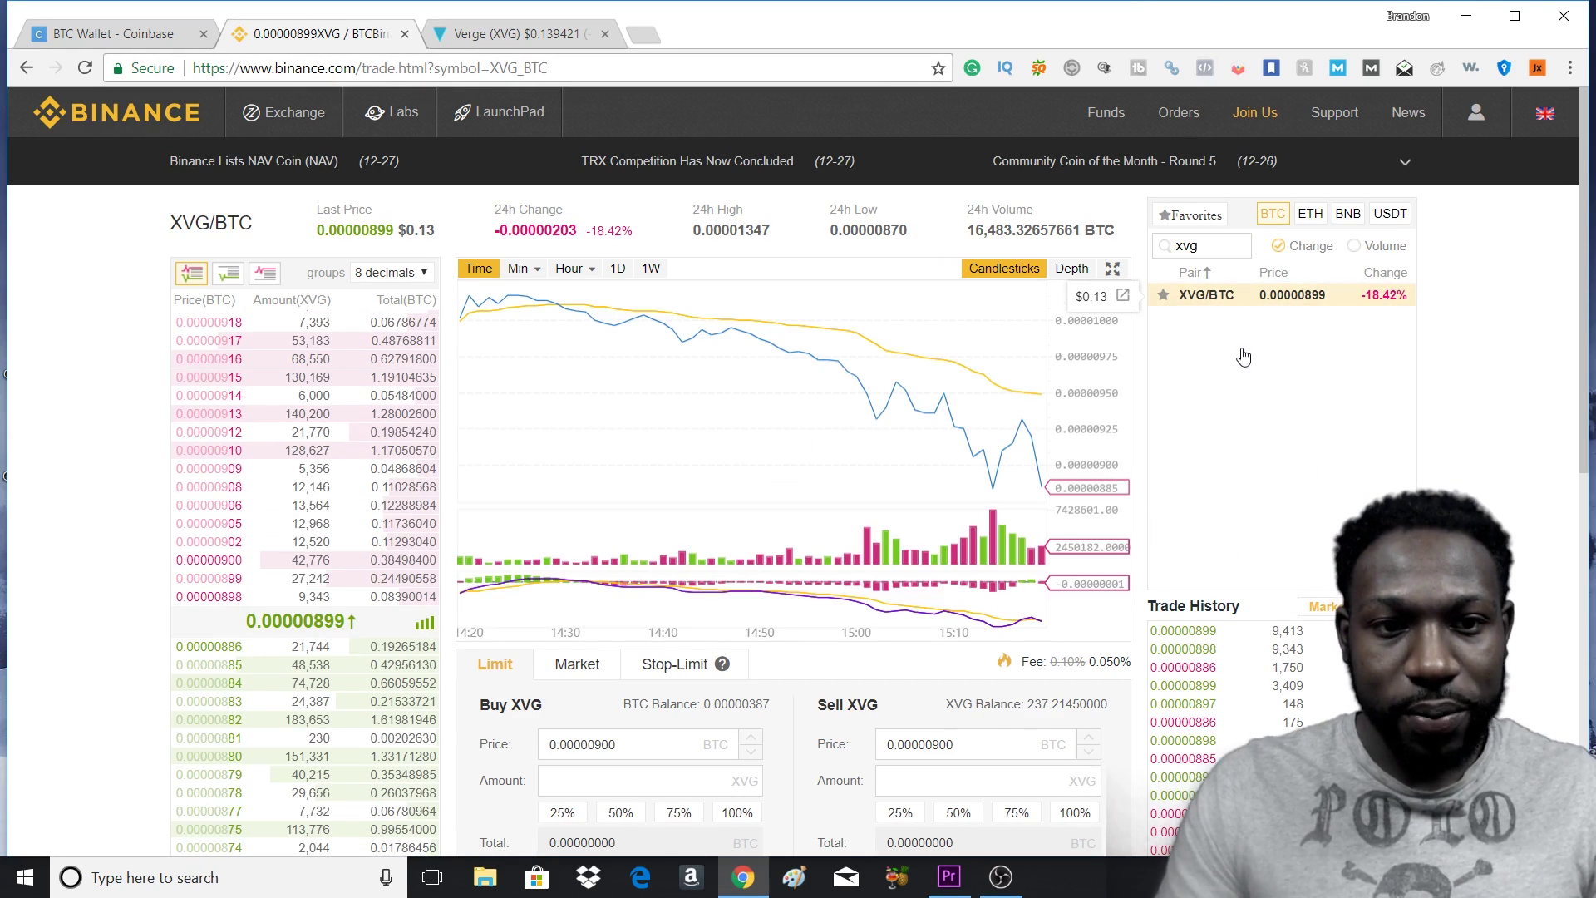
scroll(918, 328, "down", 1)
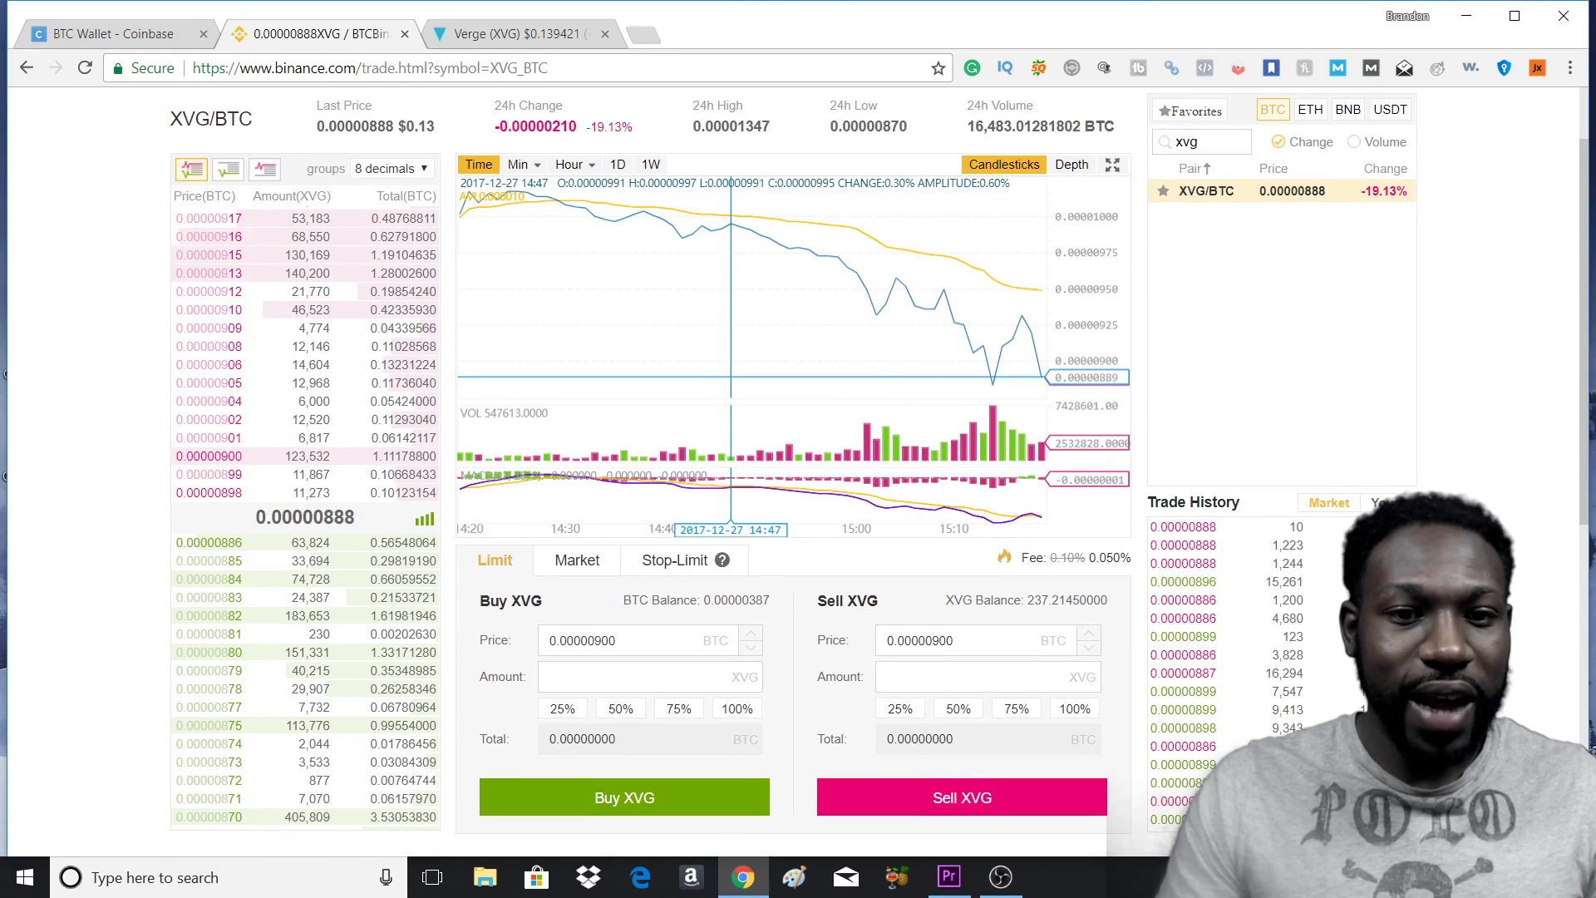
scroll(918, 328, "down", 1)
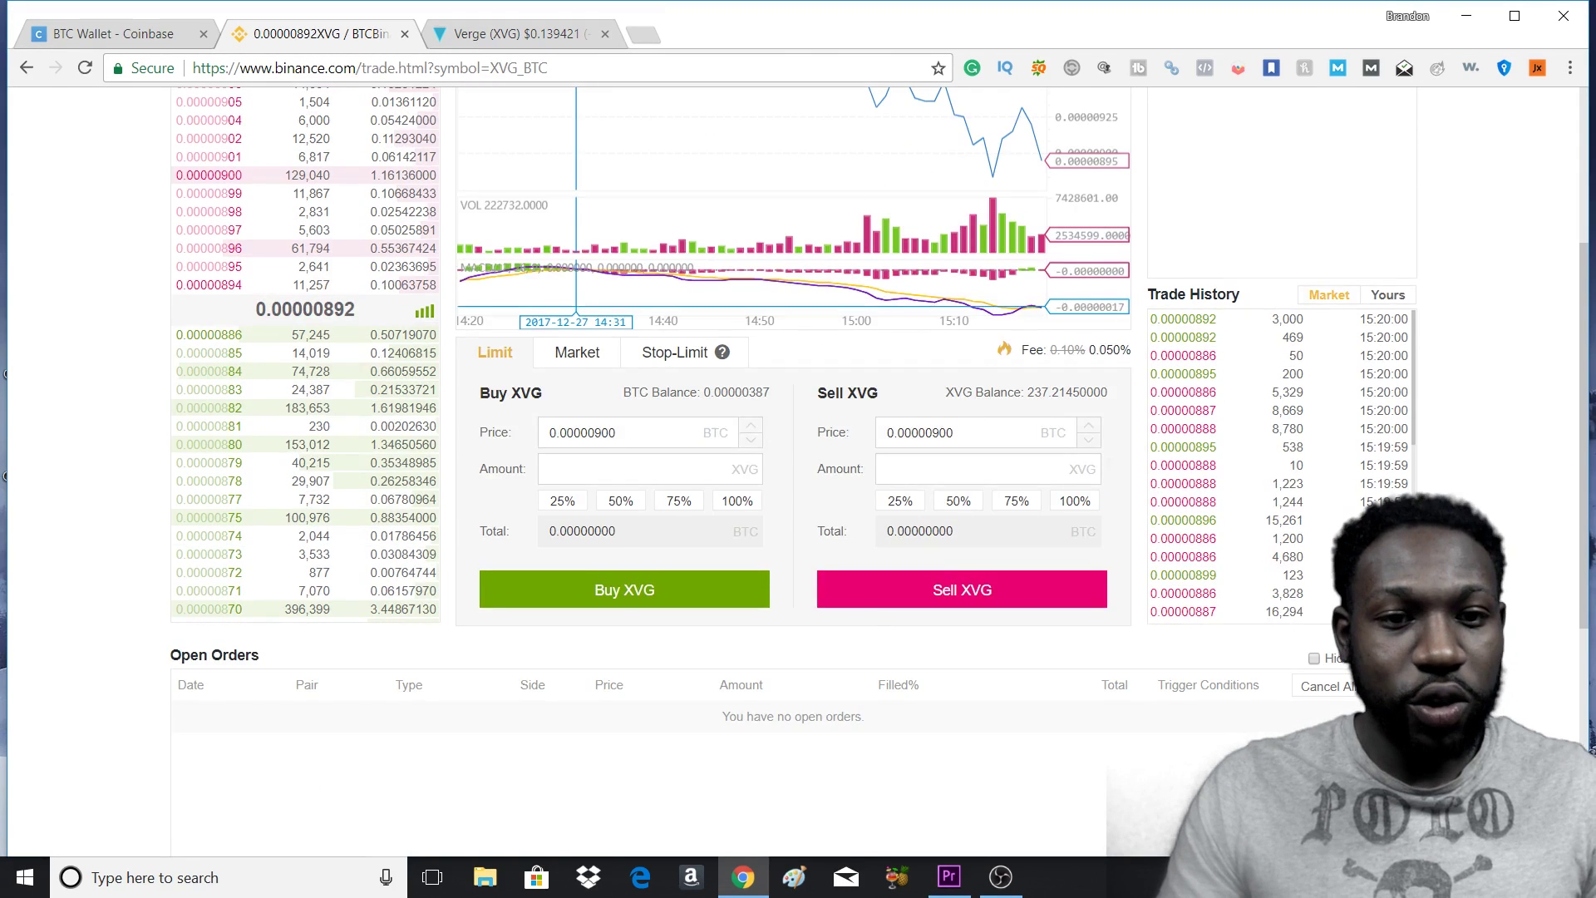
scroll(517, 255, "down", 2)
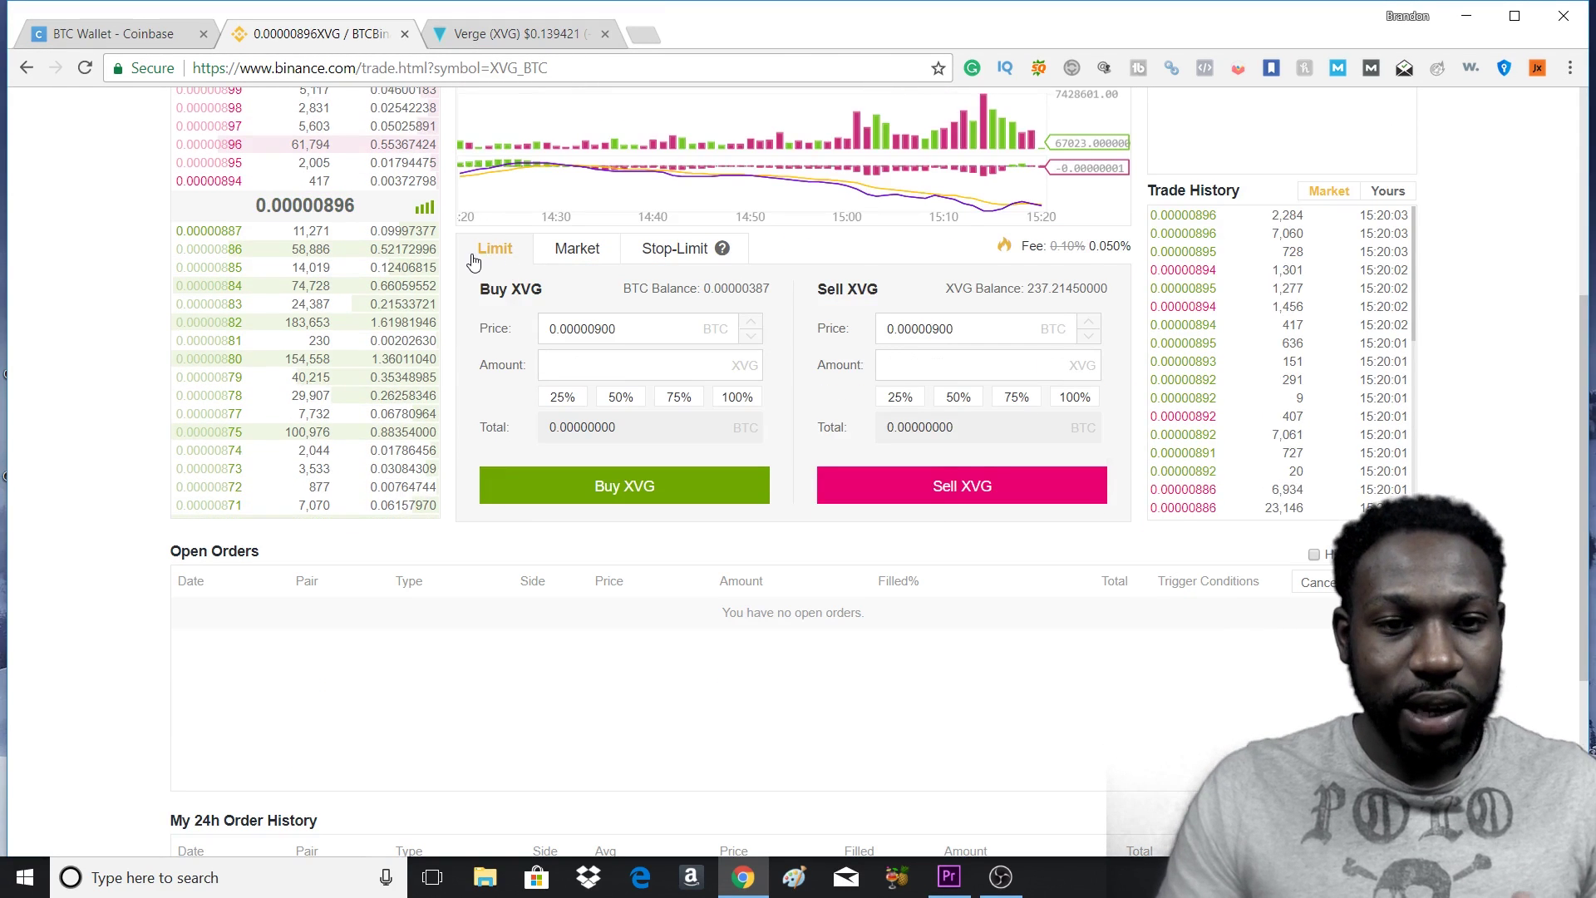
Select the 0.00000900 BTC buy price and apply 25% to the amount, which yields 0 XVG.
left_click(635, 327)
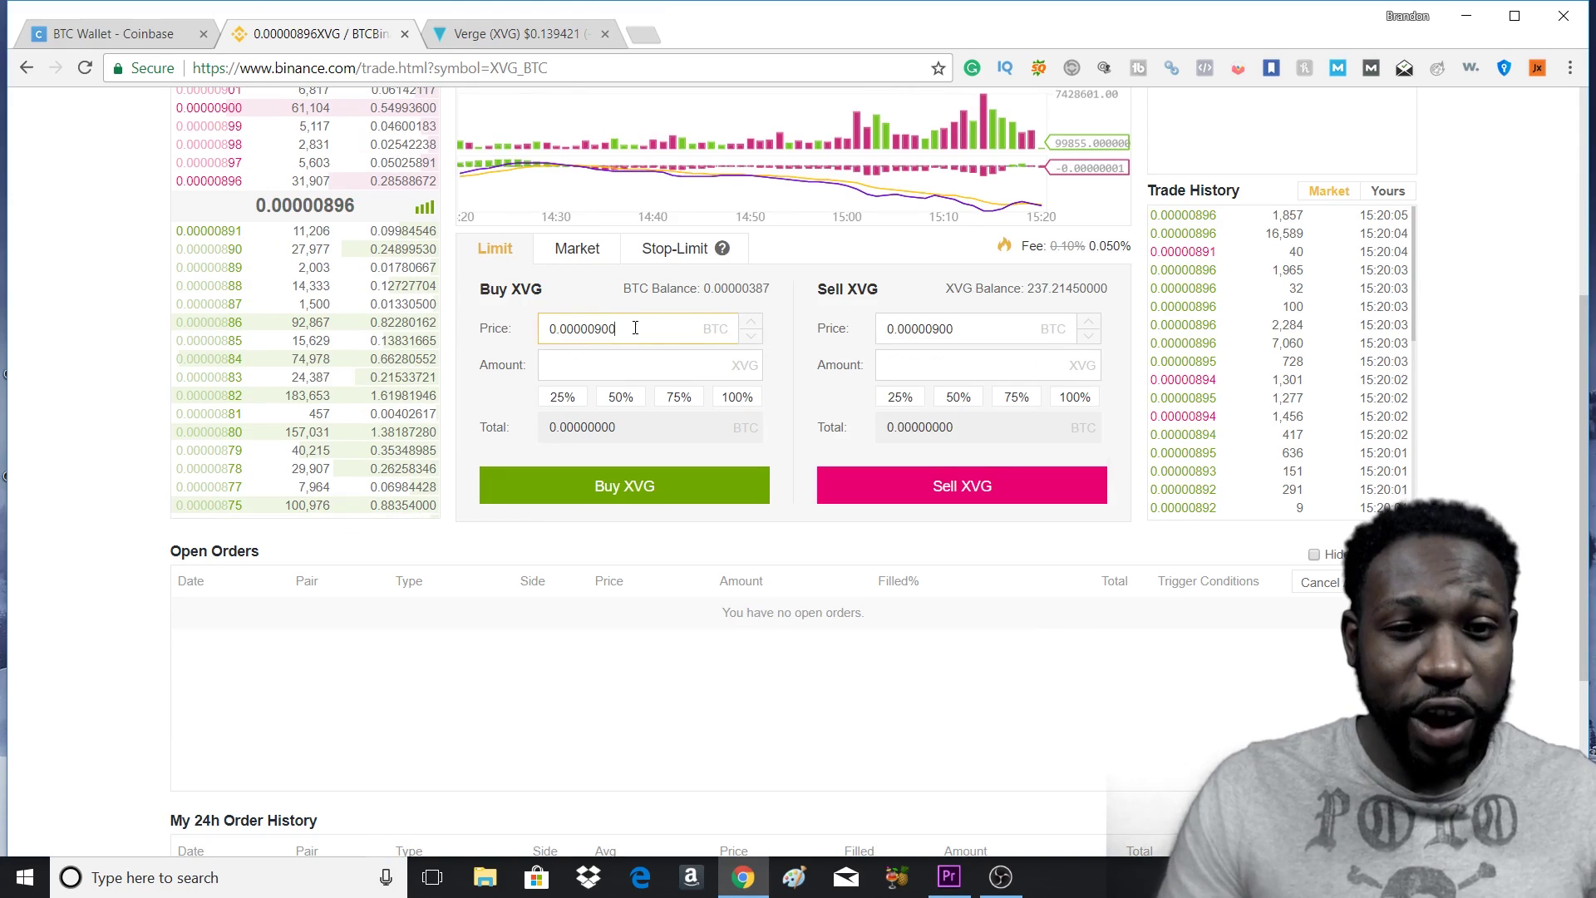
left_click_drag(593, 318, 553, 328)
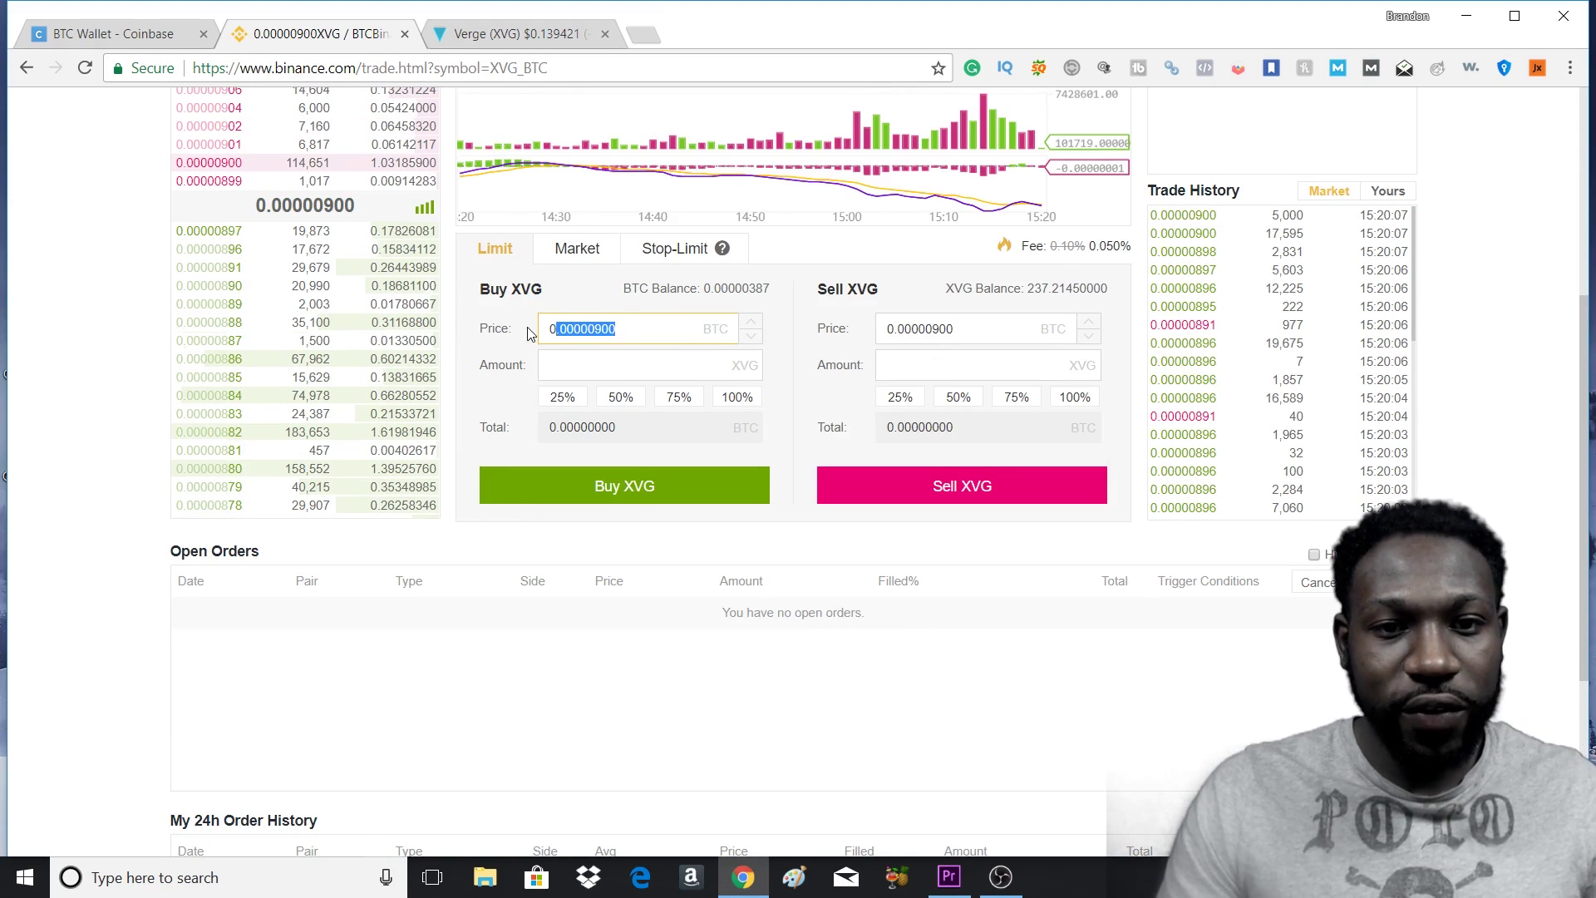
left_click(659, 366)
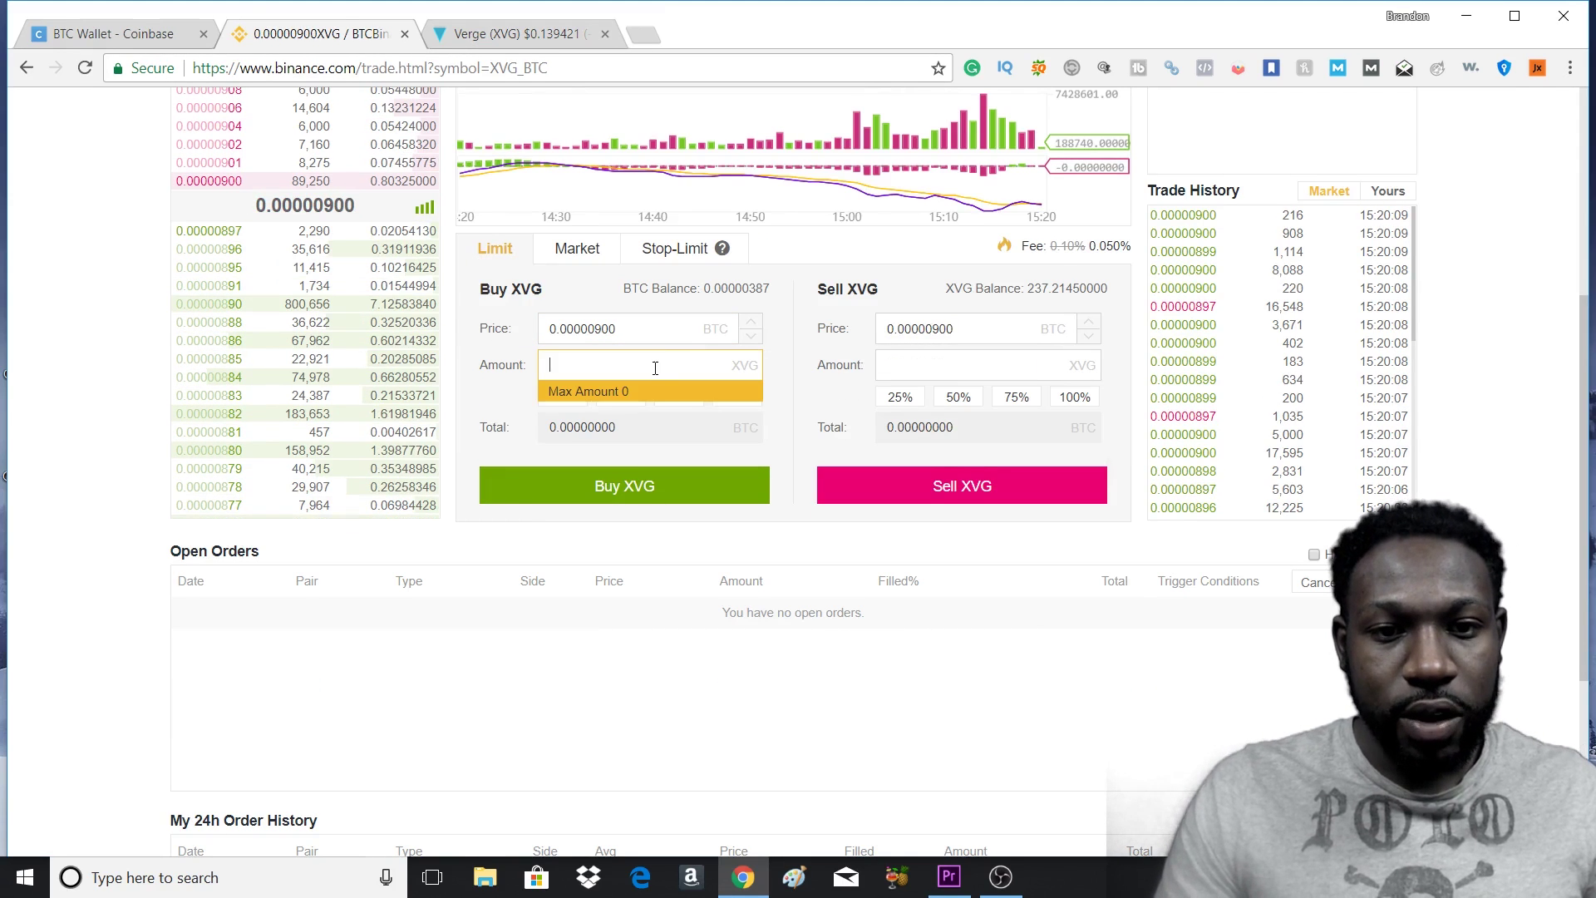
left_click(560, 390)
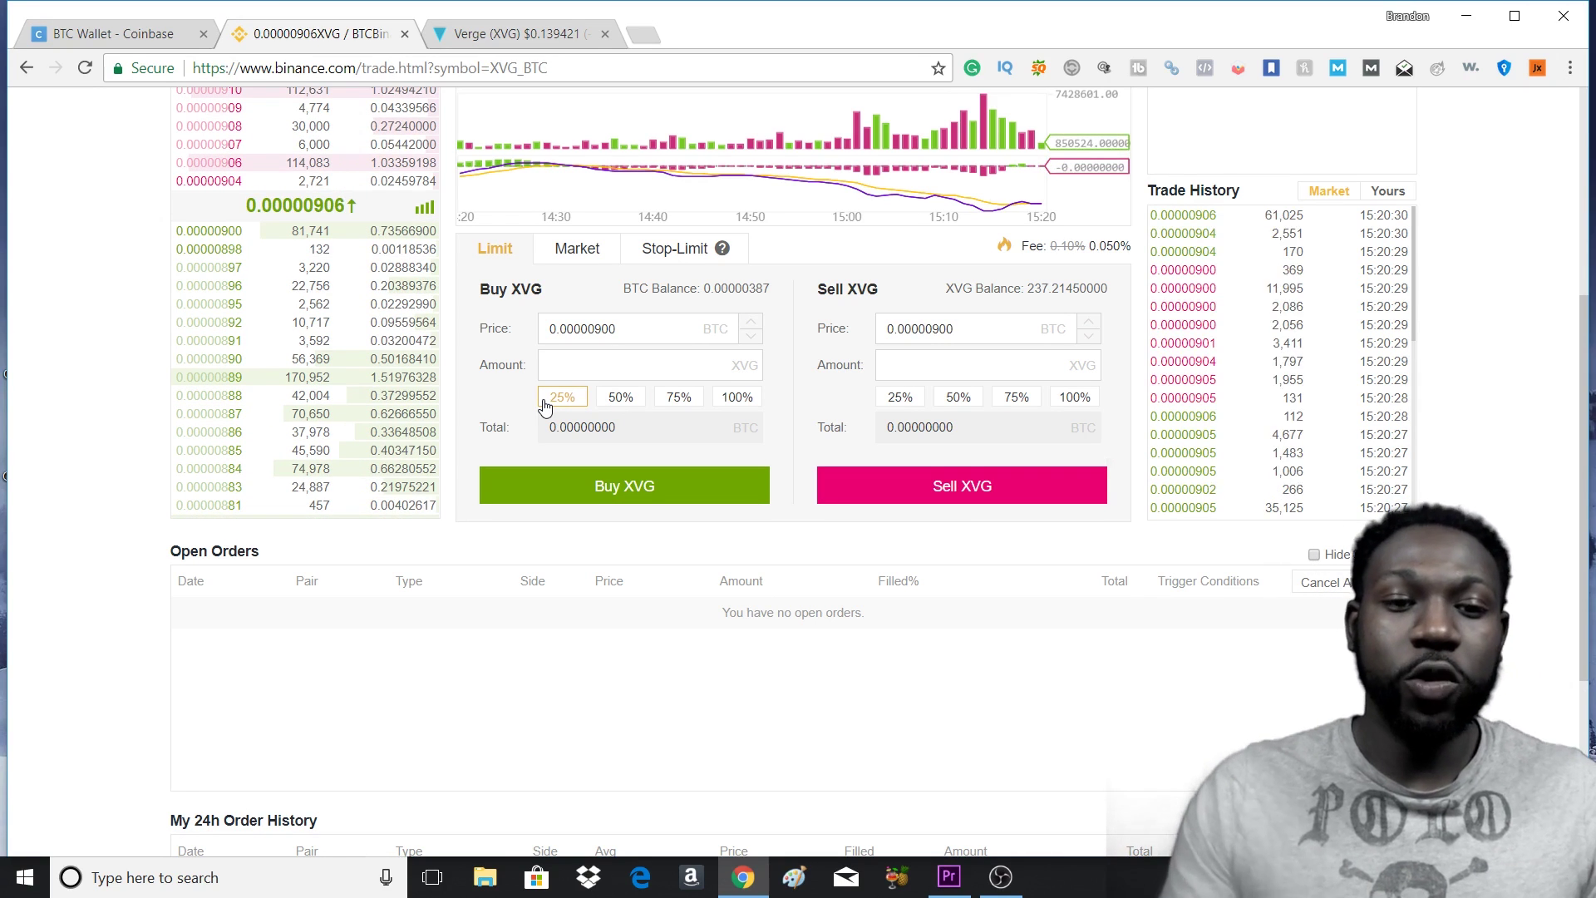
left_click(546, 401)
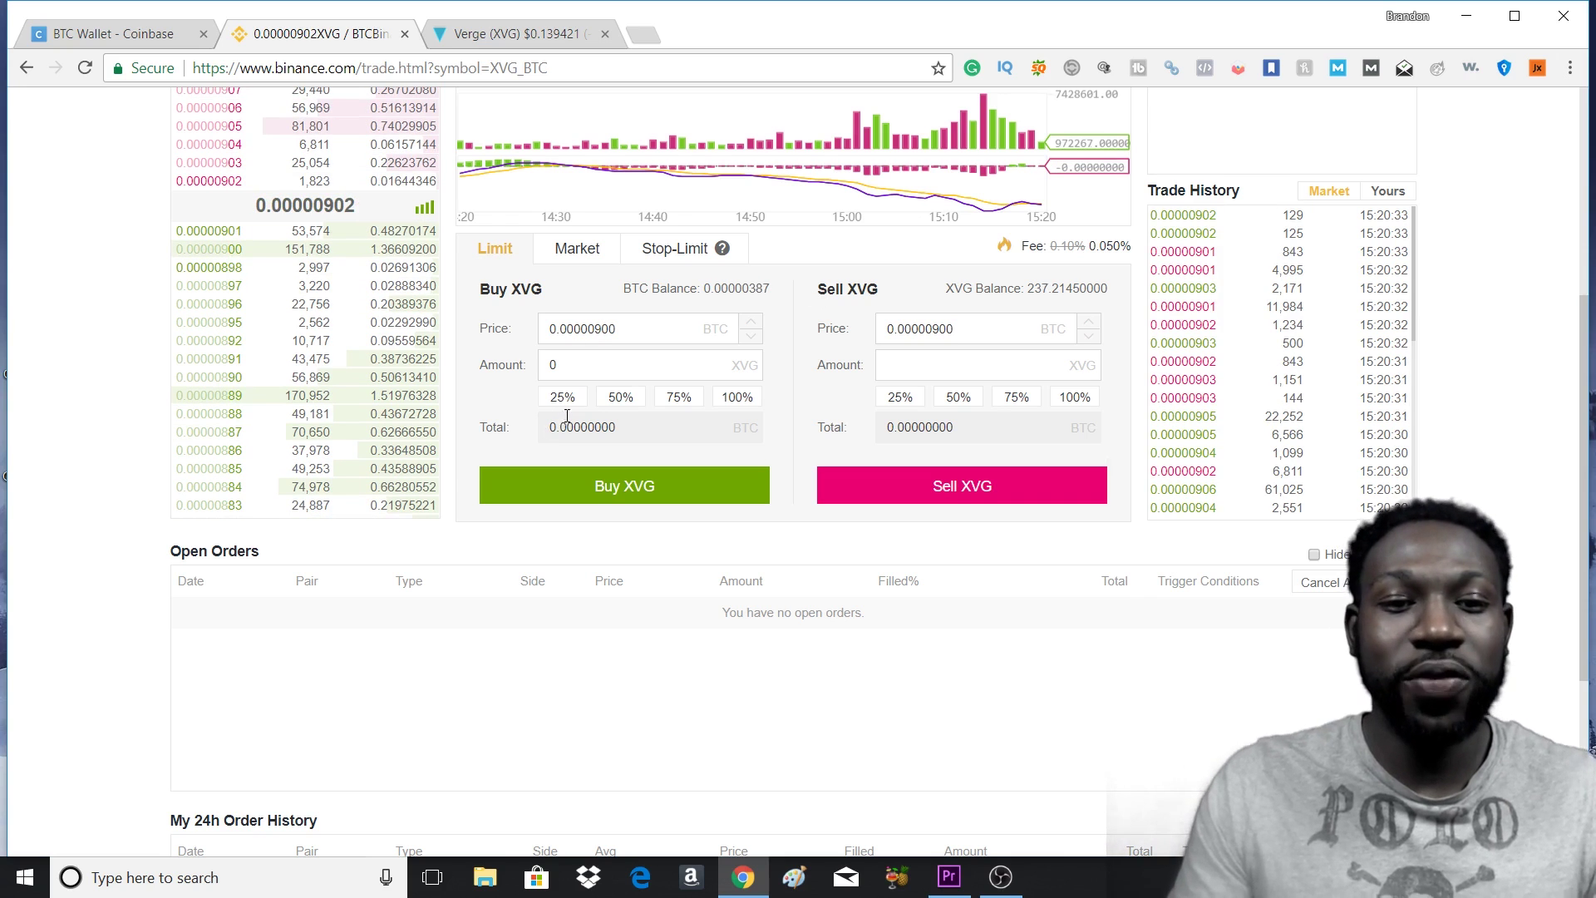
Enter 1000 XVG as the buy amount and check the 0.00900000 BTC total.
left_click(572, 371)
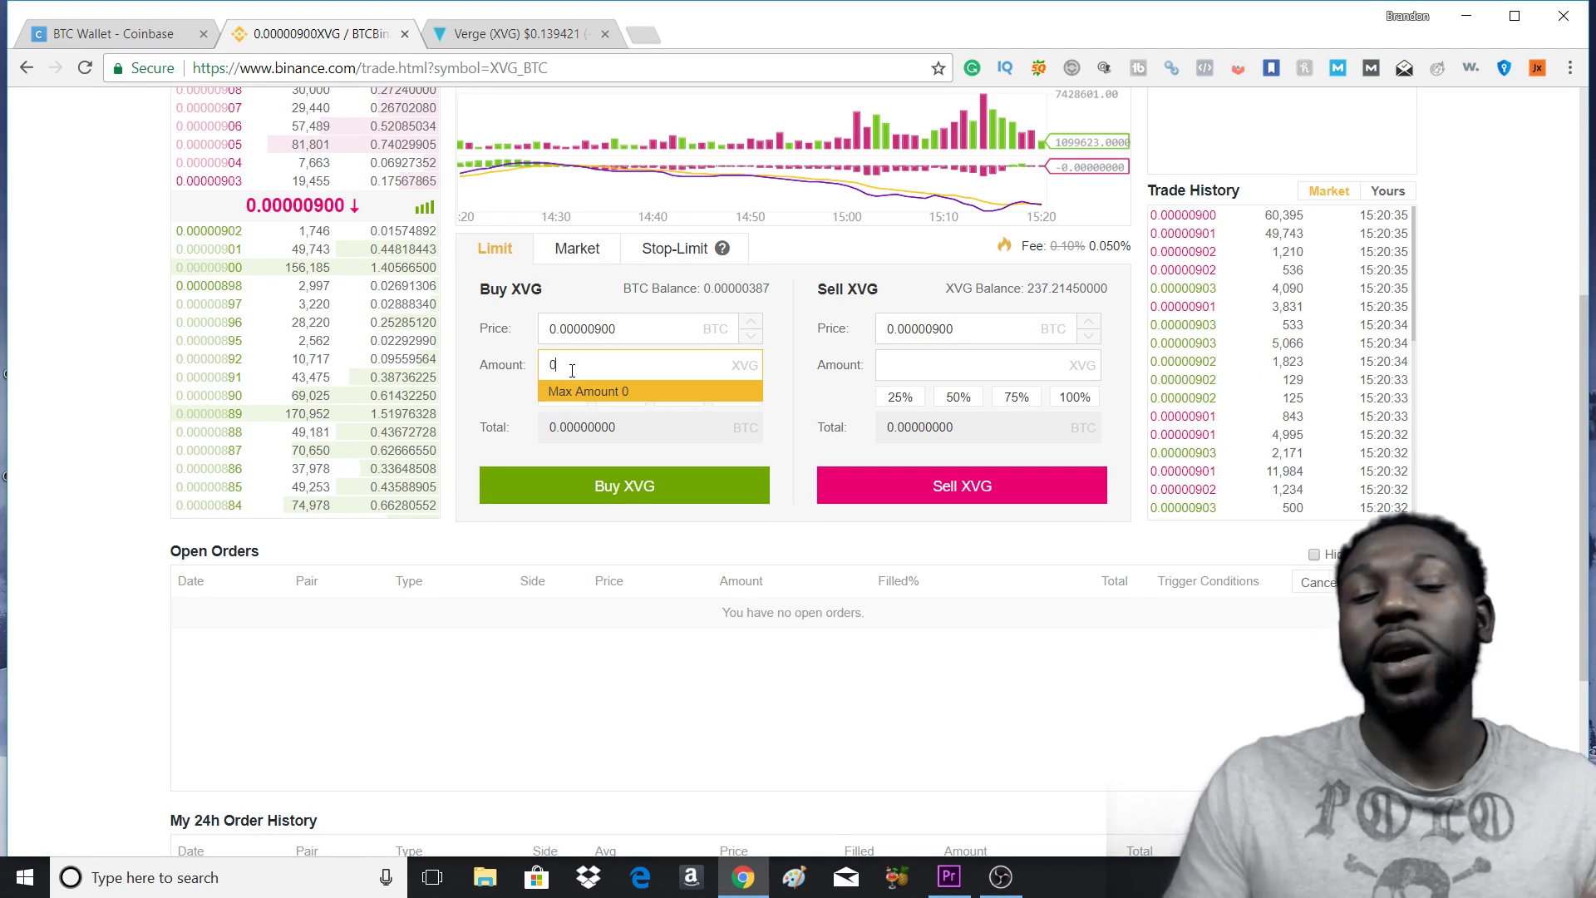
type("0")
key("BackSpace")
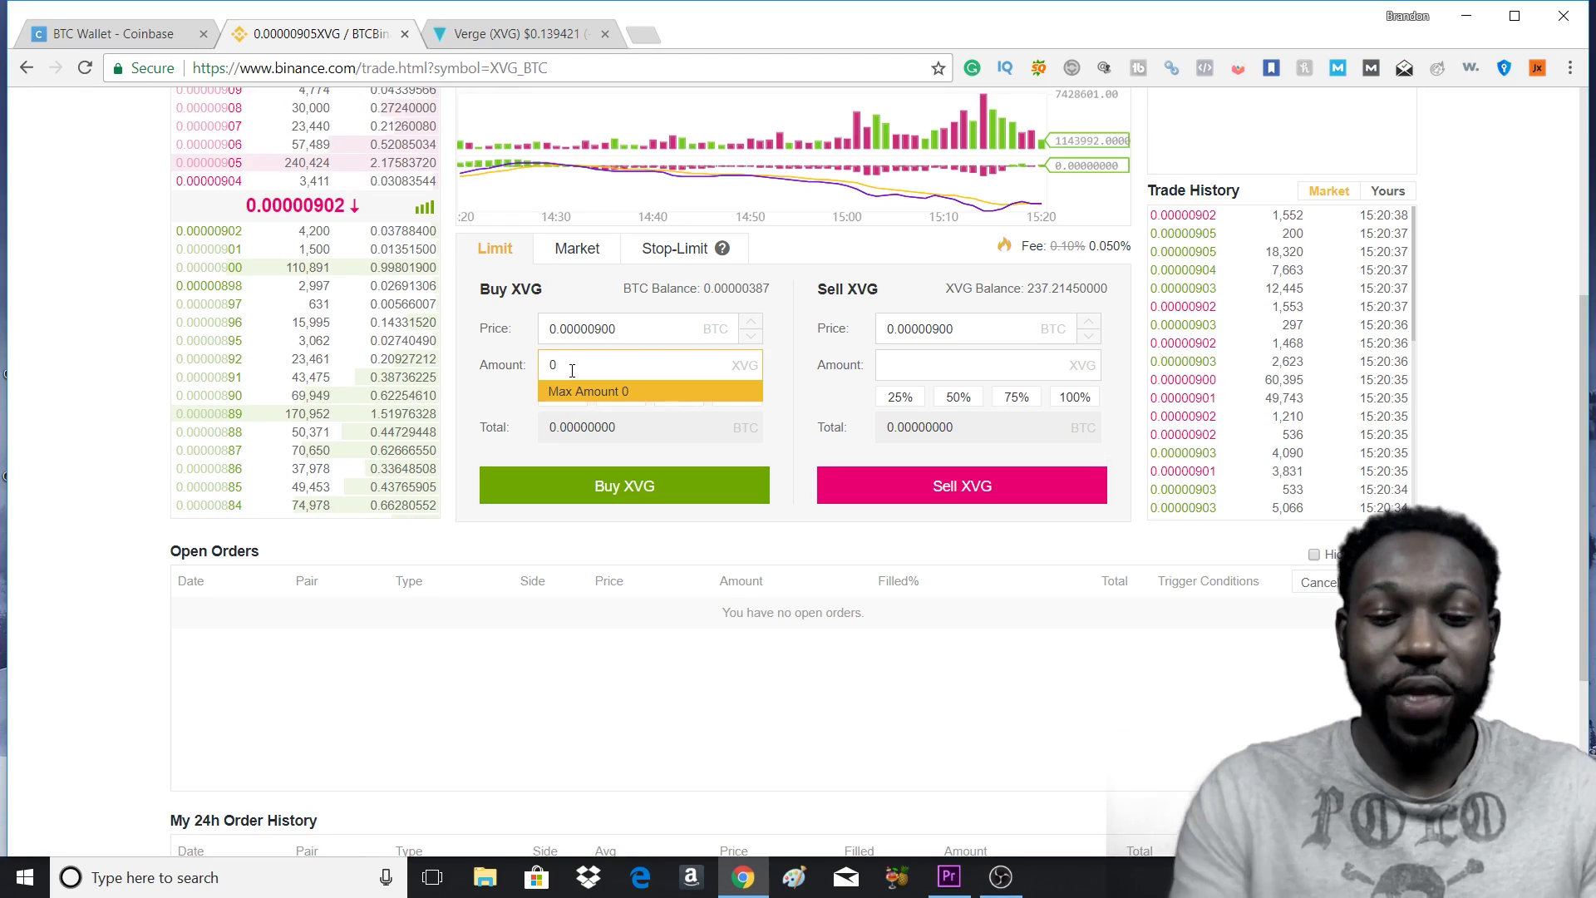
type("1000")
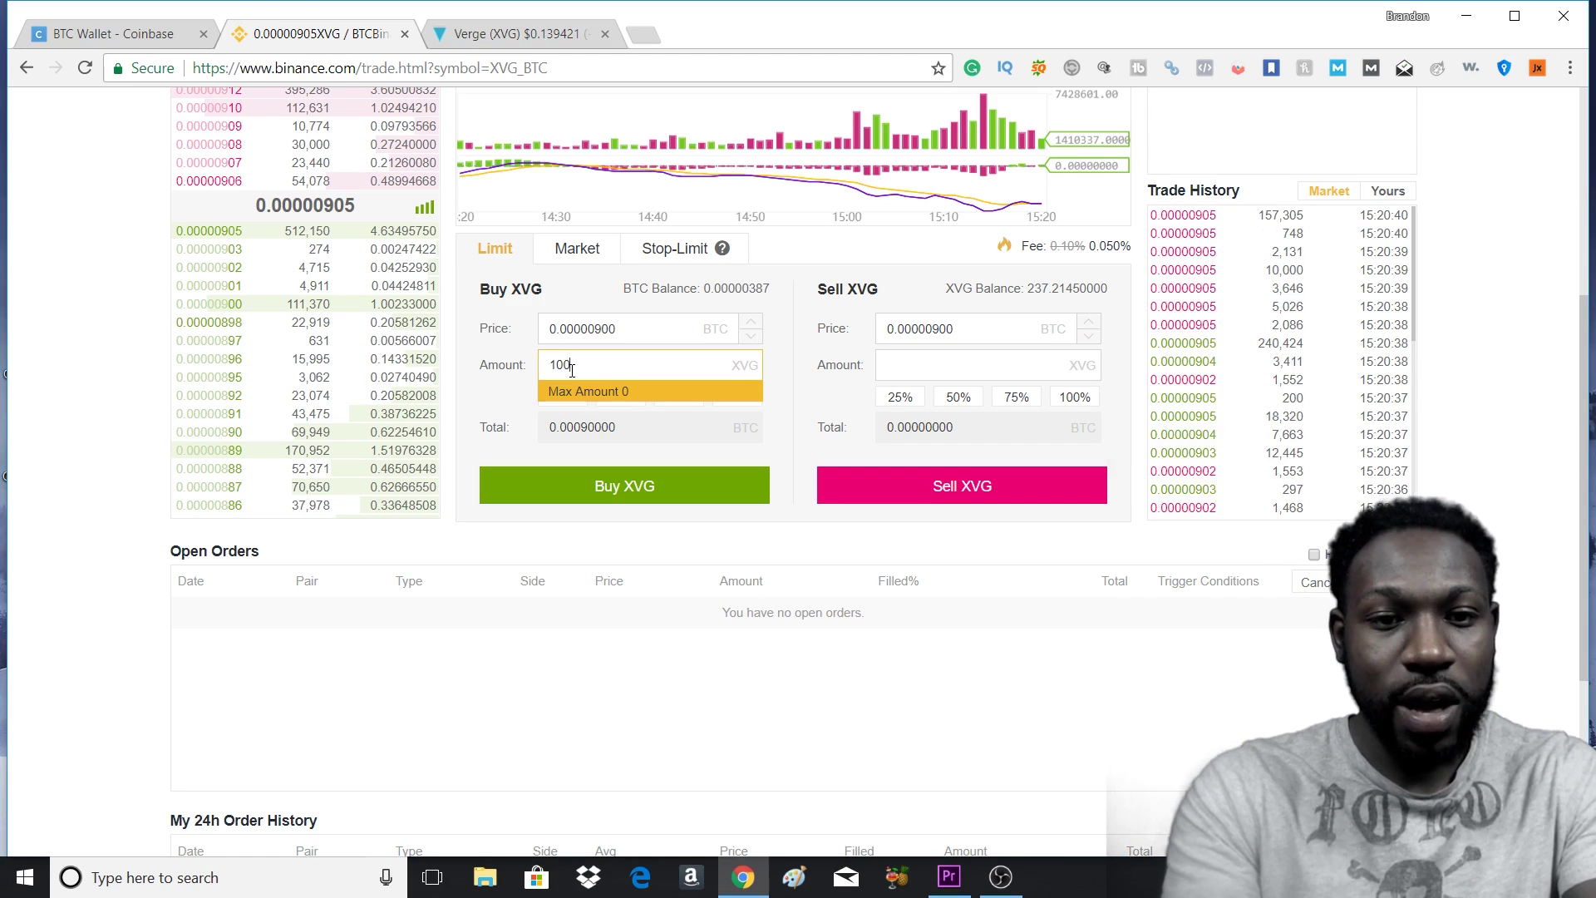
left_click(488, 403)
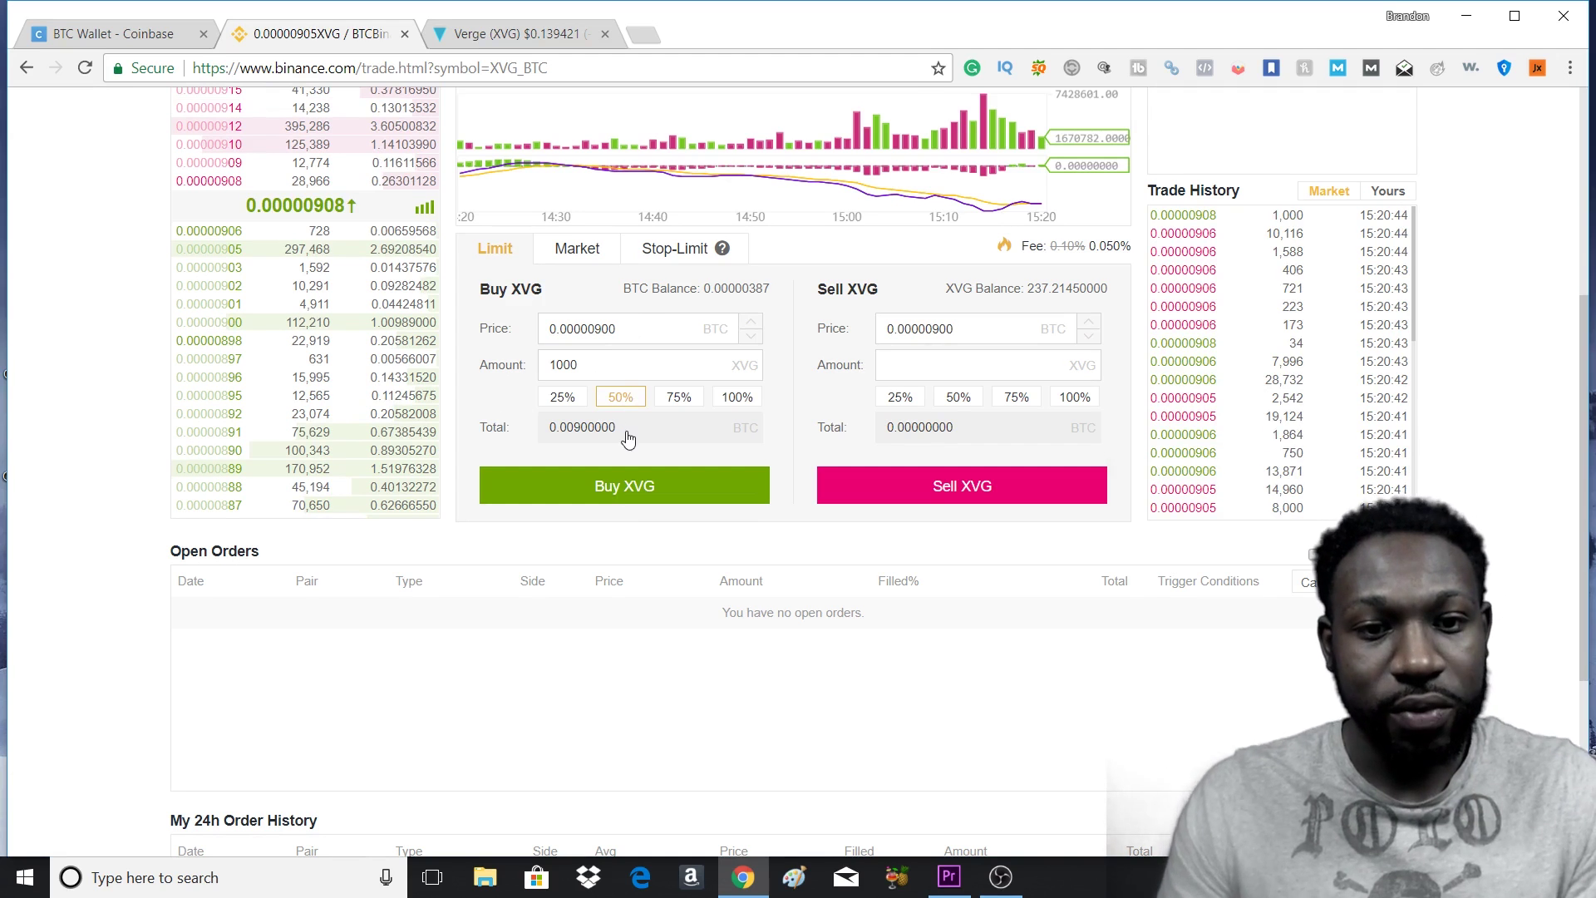
left_click(612, 362)
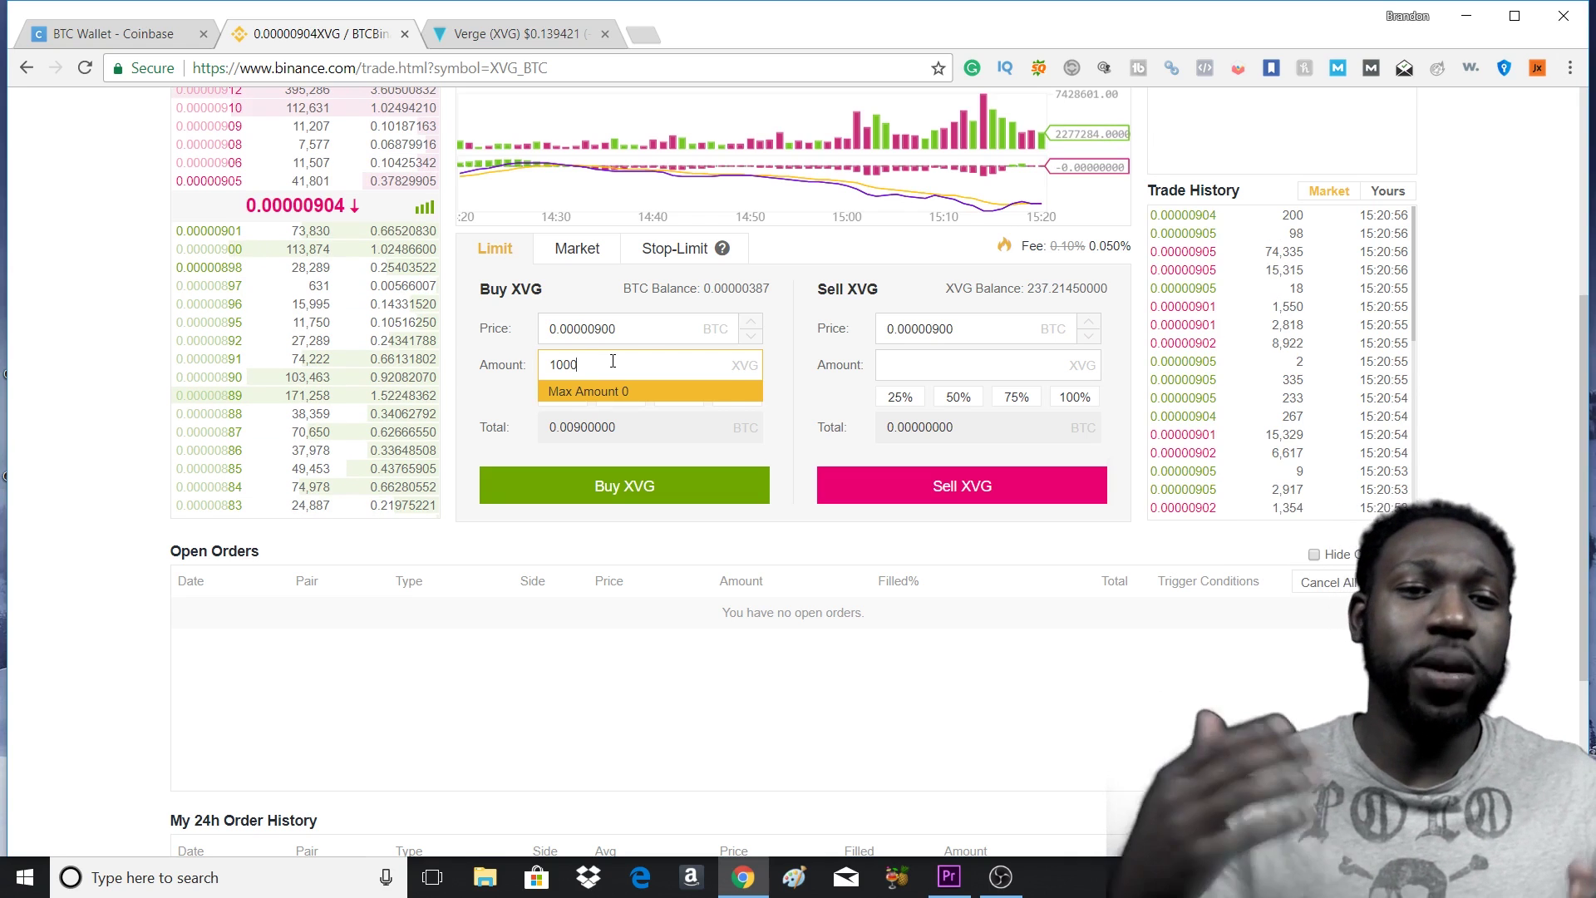
left_click(641, 427)
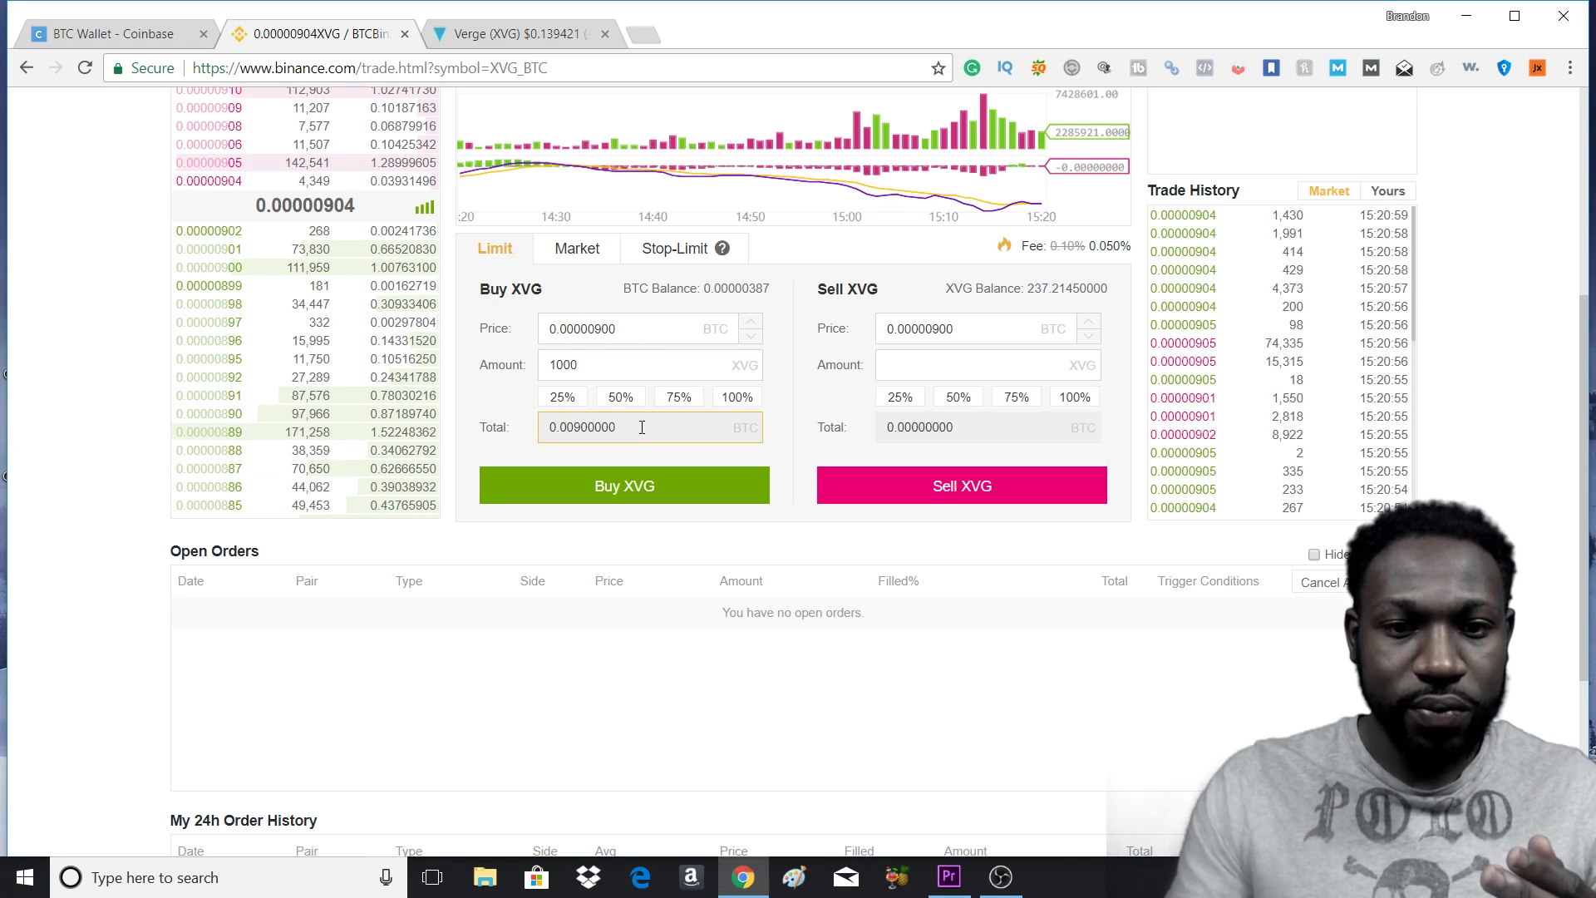
left_click_drag(544, 414, 543, 415)
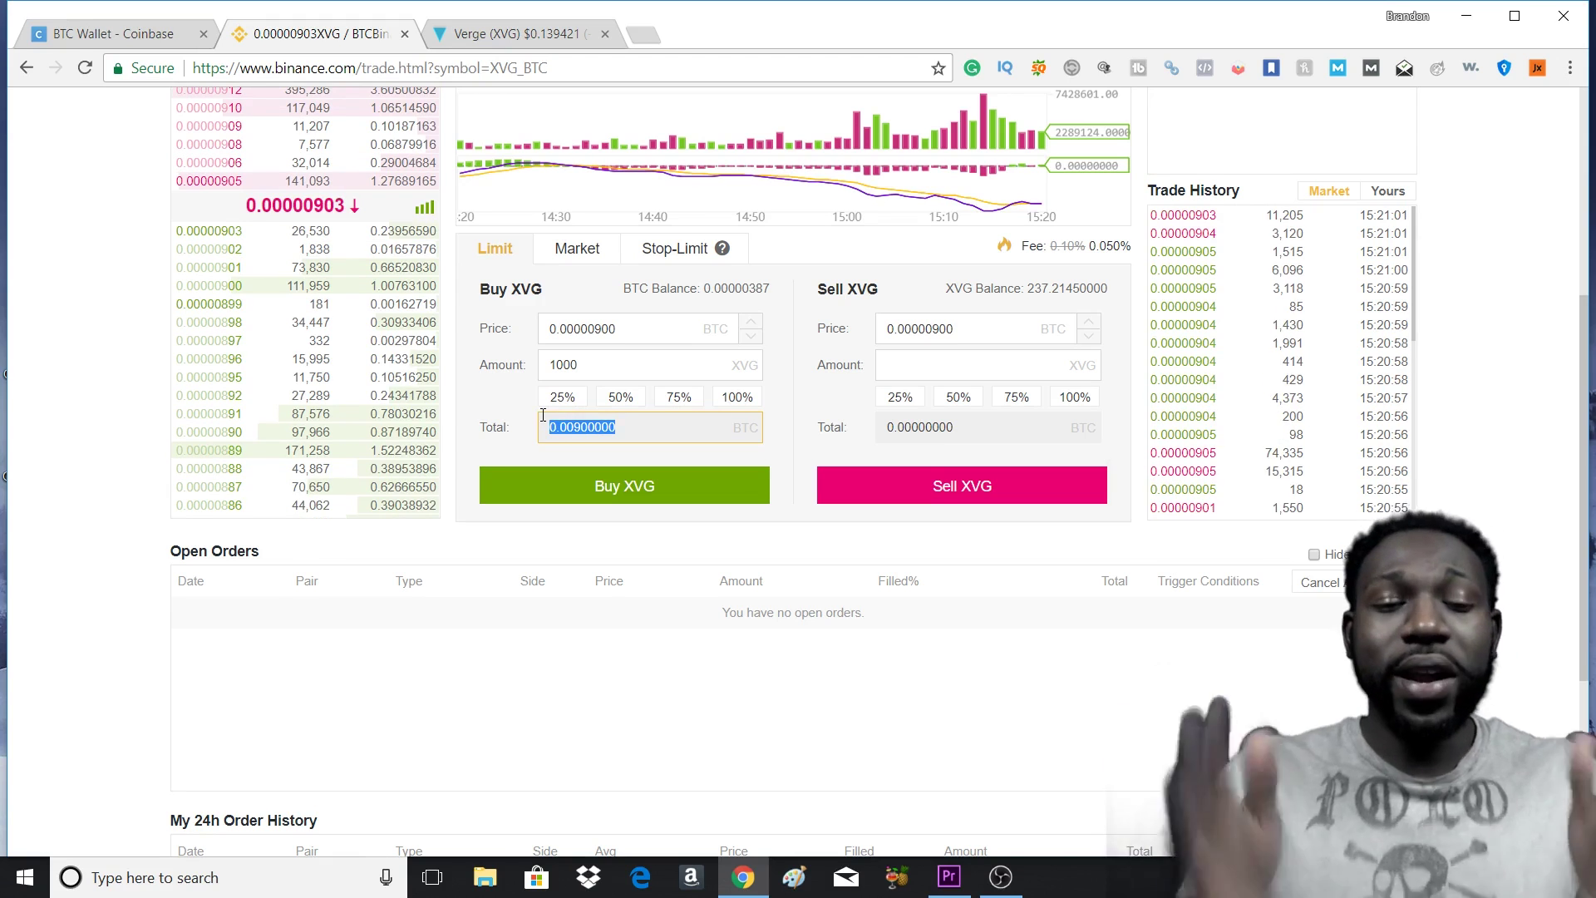